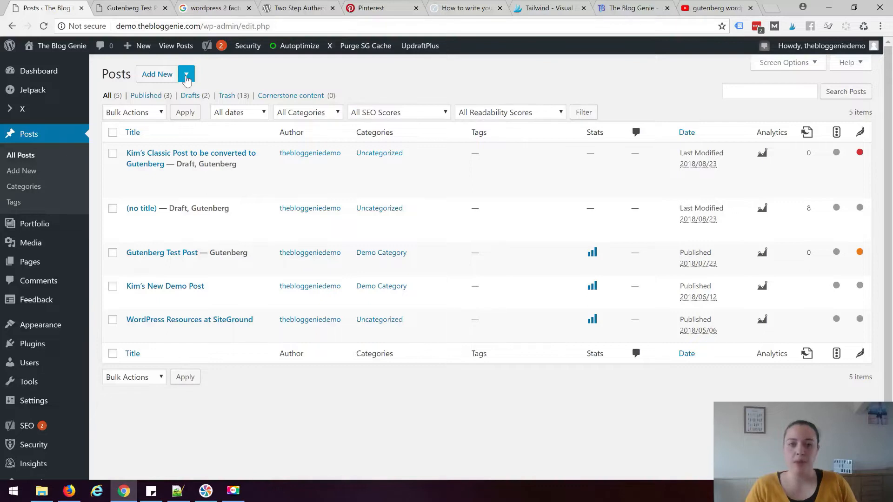
Choose Gutenberg from the Add New dropdown to open a blank post in the block editor
click(187, 79)
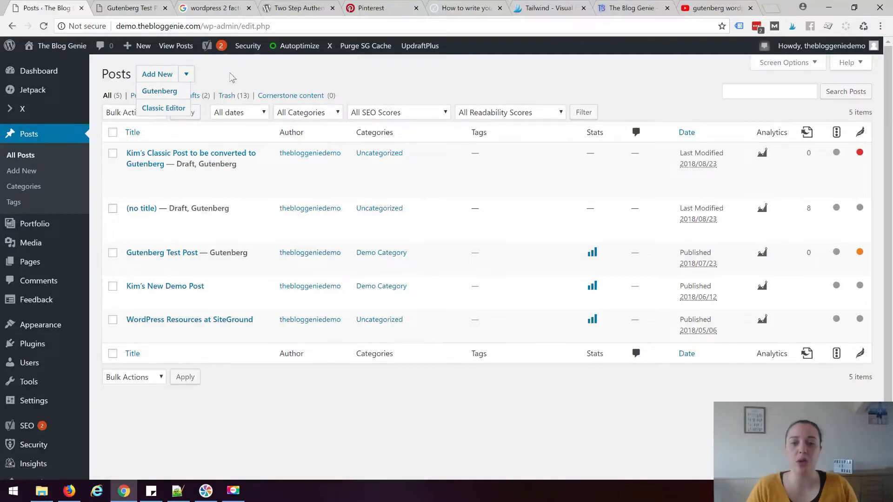
mouse_move(191, 174)
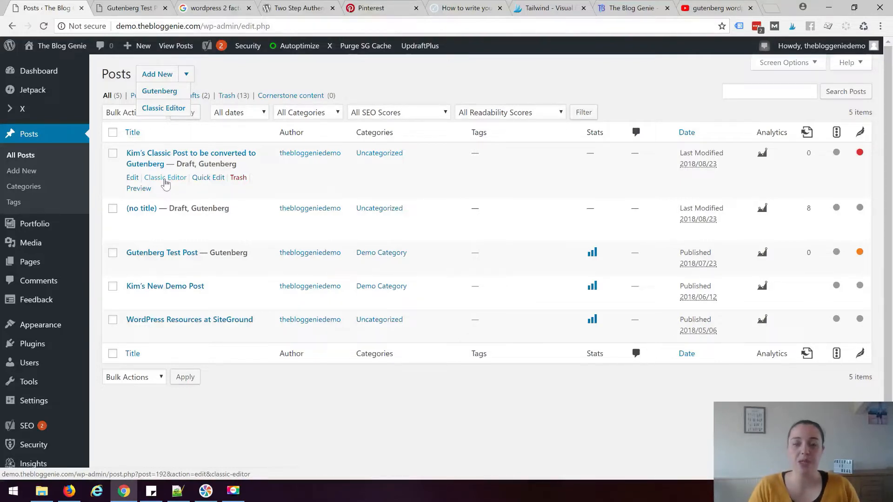
click(167, 92)
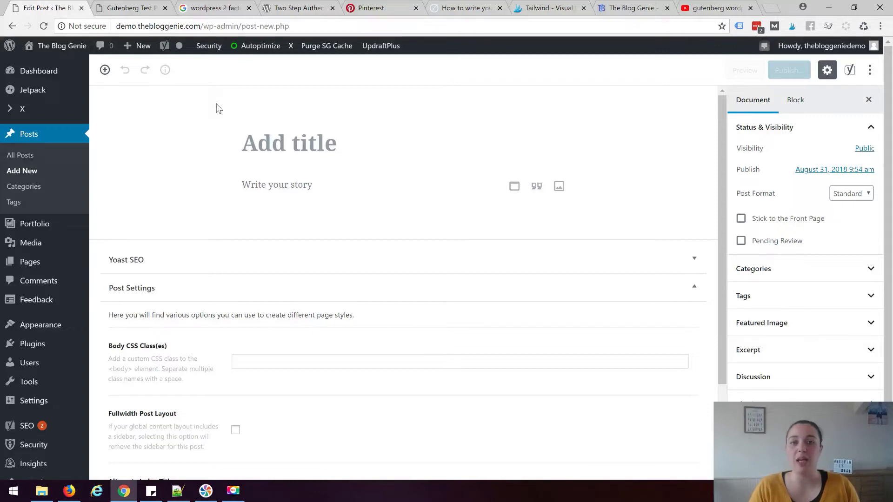
click(104, 71)
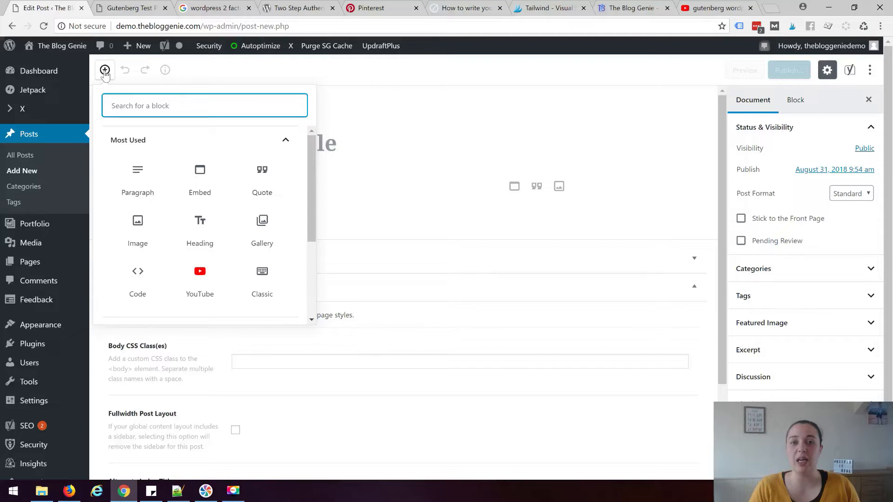
click(105, 71)
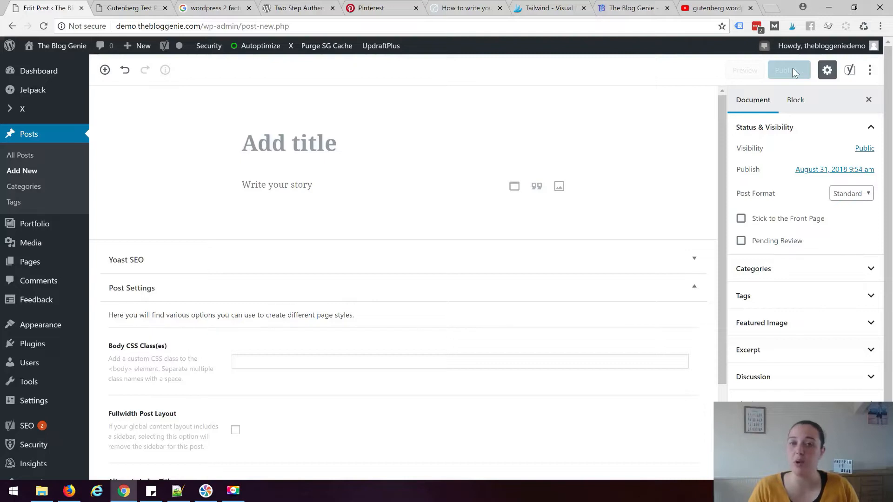
click(827, 74)
click(828, 74)
click(827, 75)
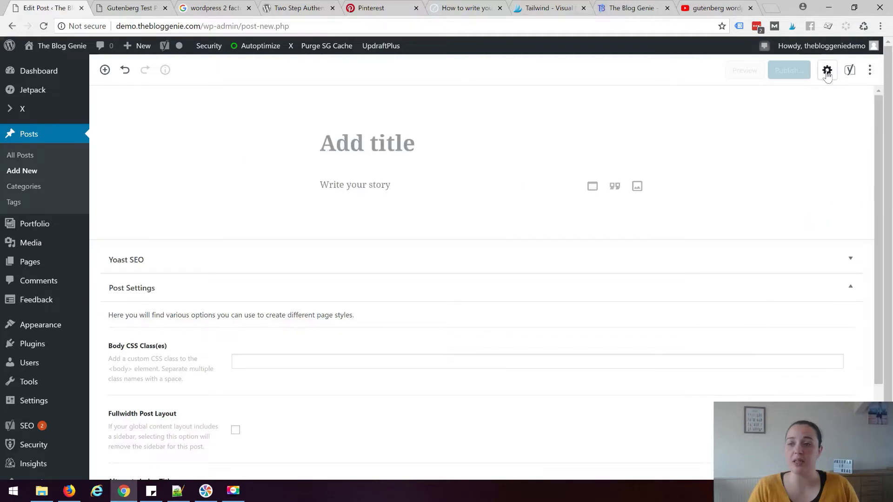
click(827, 74)
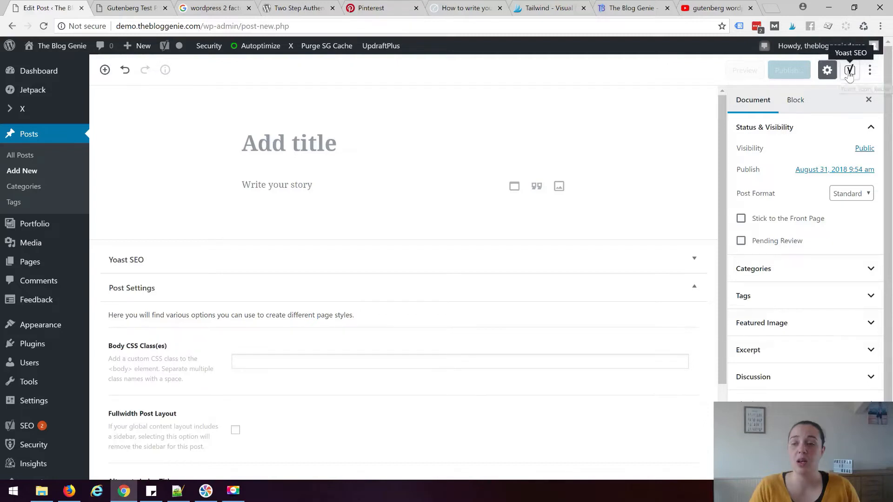
click(850, 71)
click(871, 161)
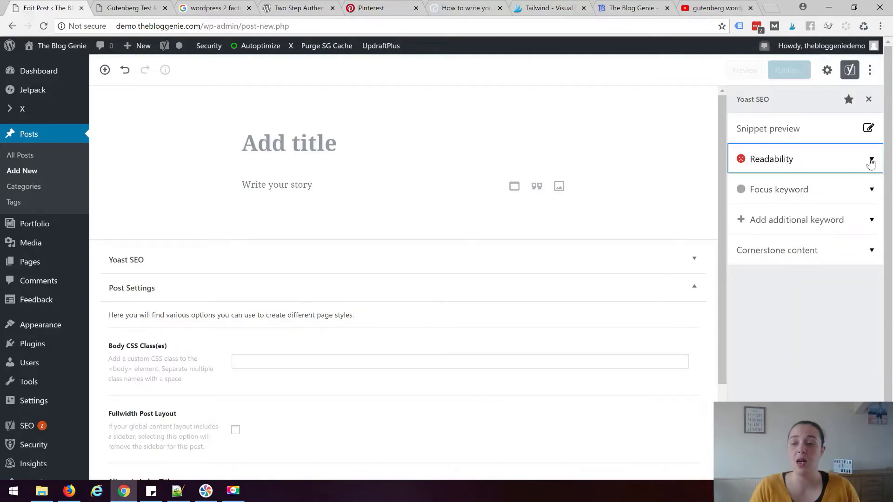
click(871, 161)
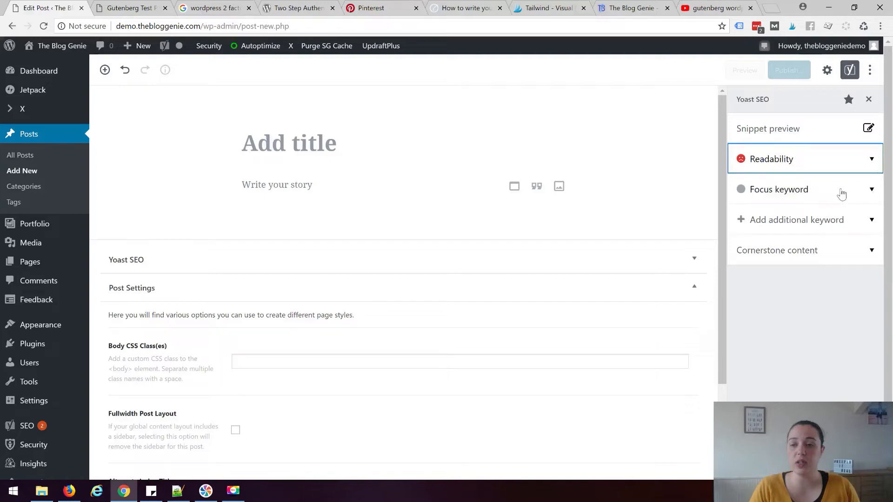
click(869, 161)
click(869, 161)
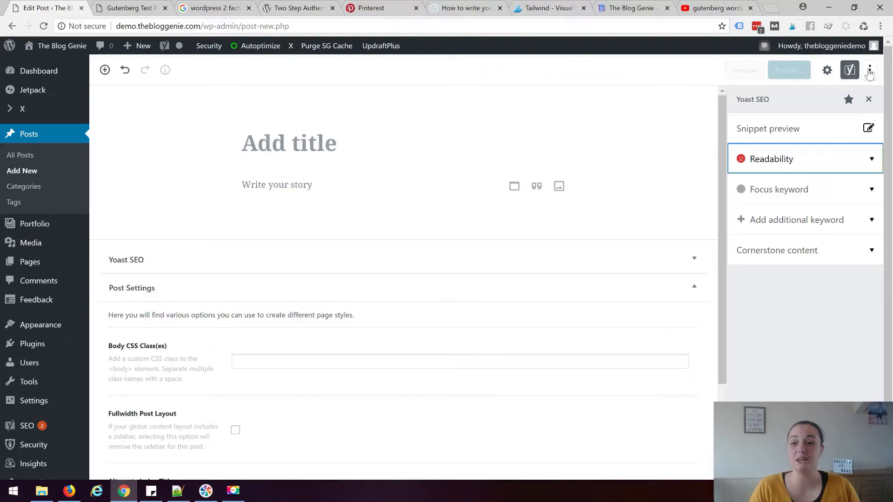
click(827, 69)
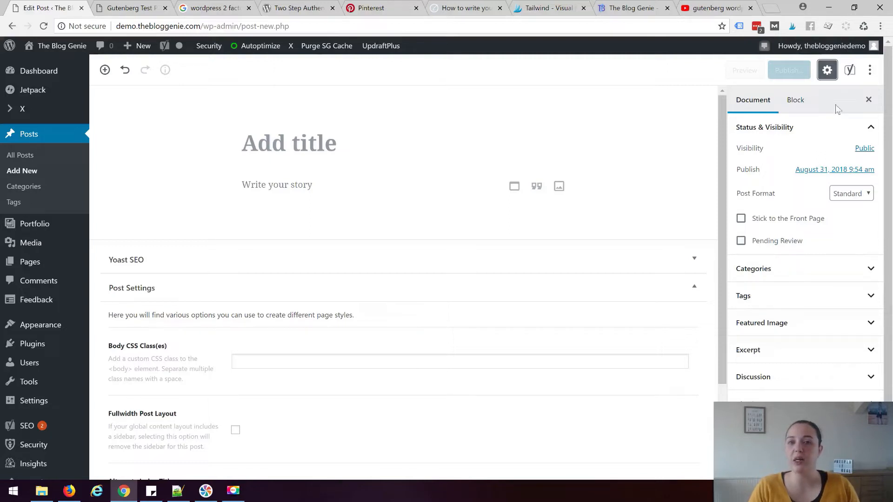
click(871, 71)
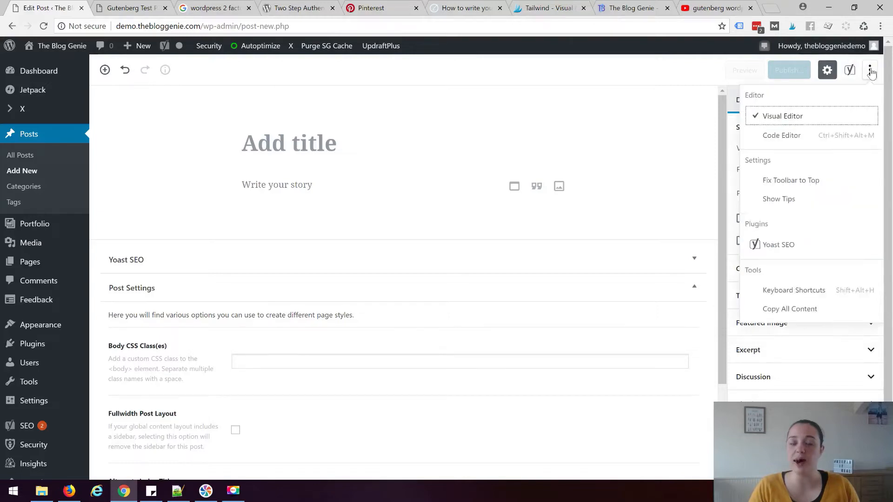
click(820, 137)
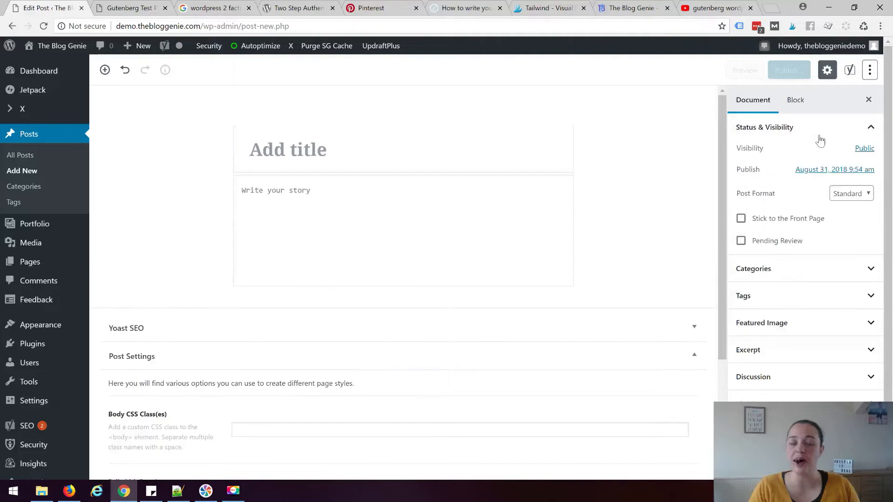
click(420, 160)
click(430, 230)
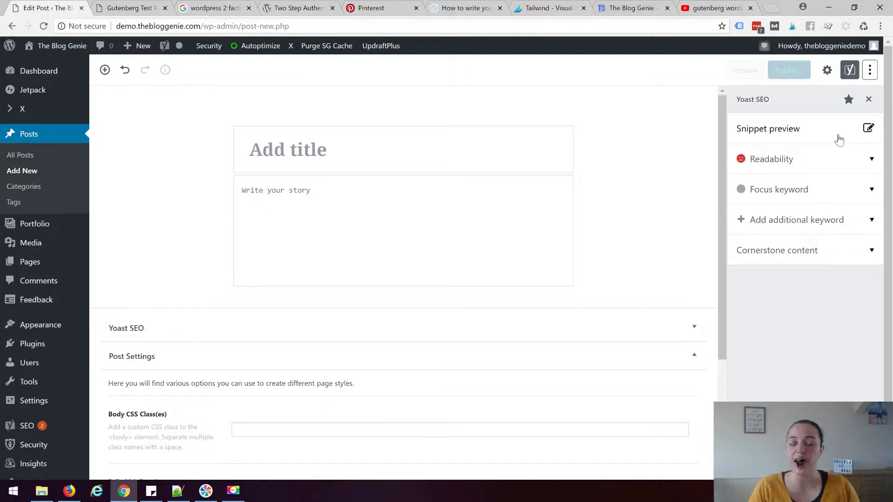
click(869, 70)
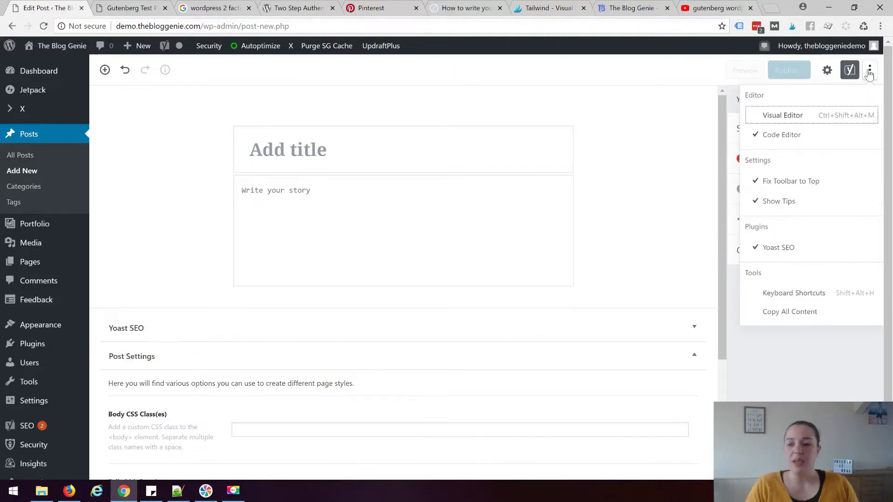
click(796, 117)
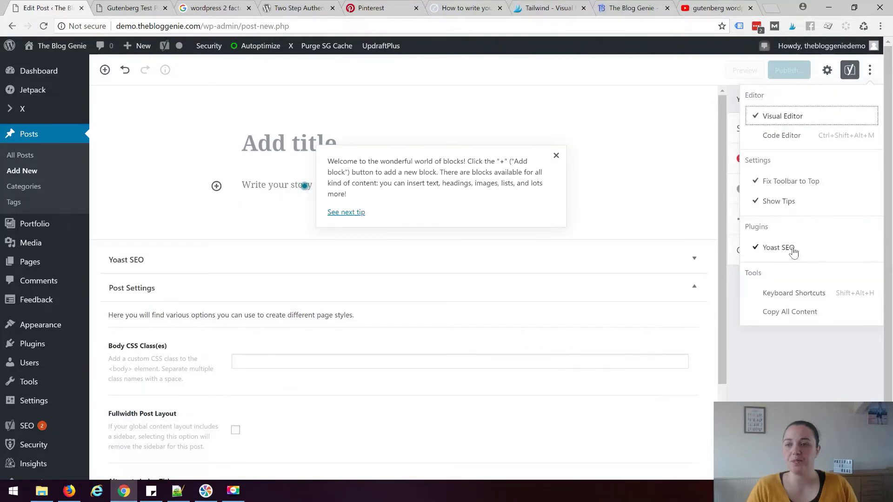
click(798, 249)
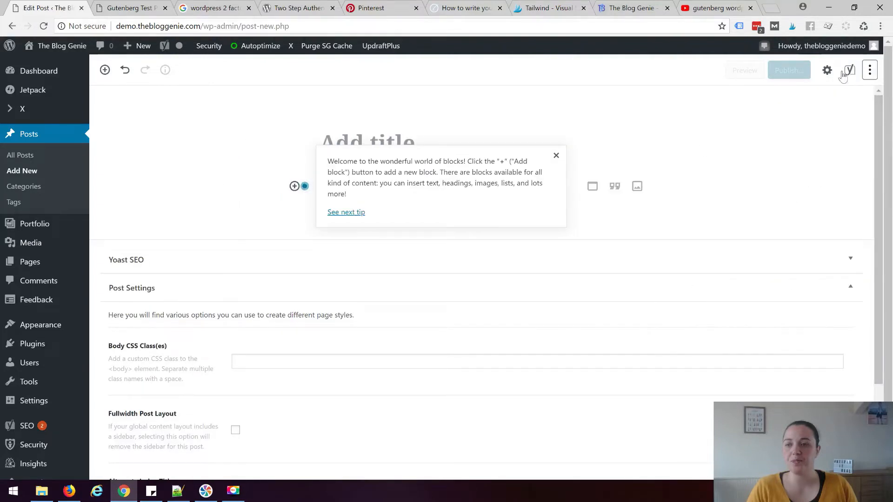
click(827, 69)
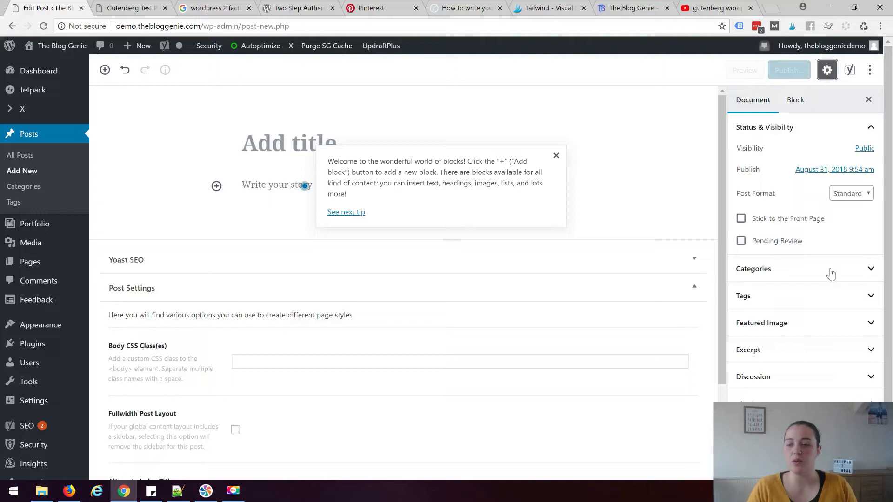
click(565, 158)
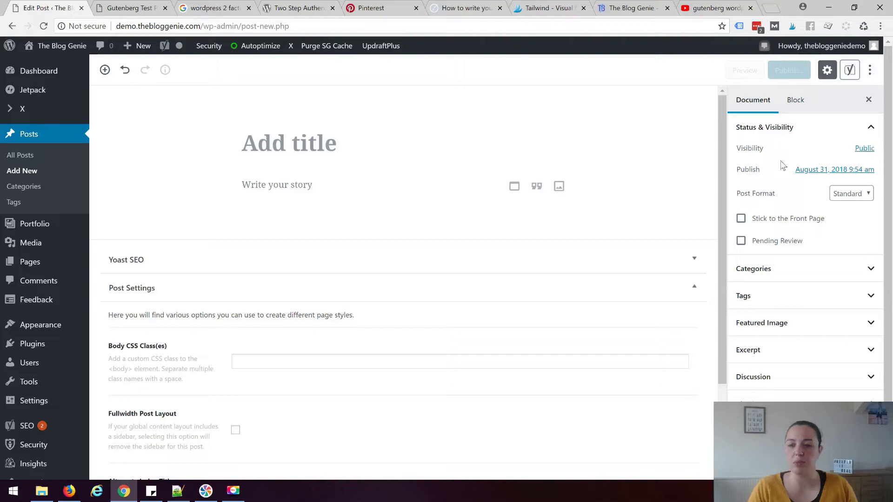
click(867, 195)
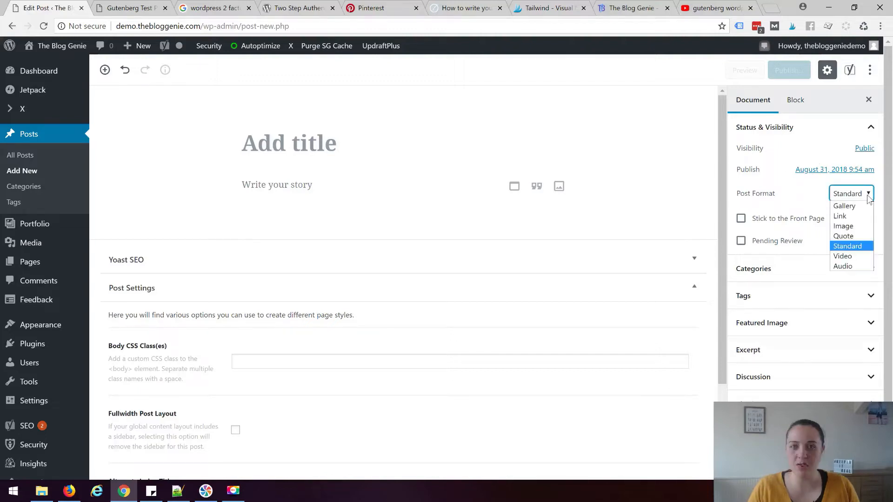
click(864, 195)
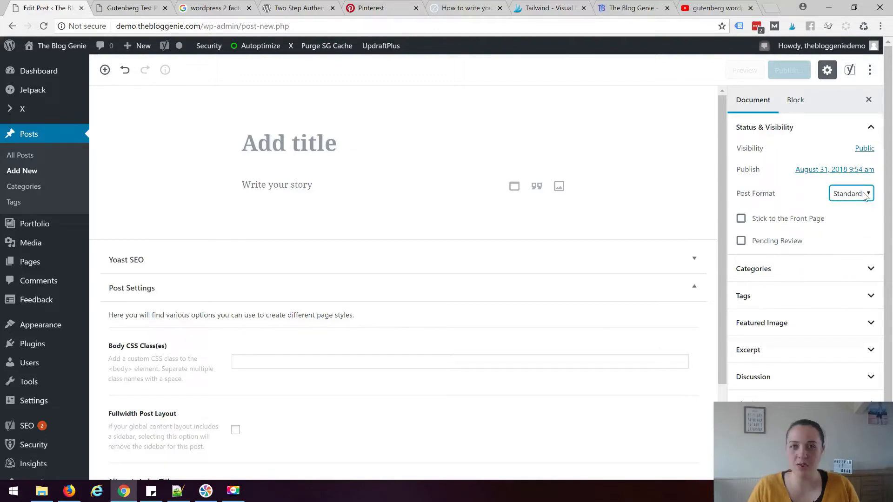
click(742, 220)
click(742, 222)
click(741, 241)
click(741, 241)
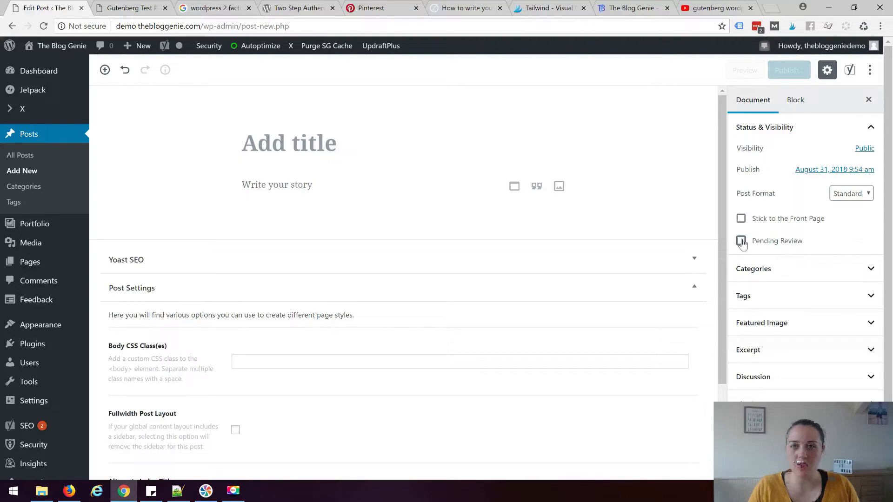
click(871, 269)
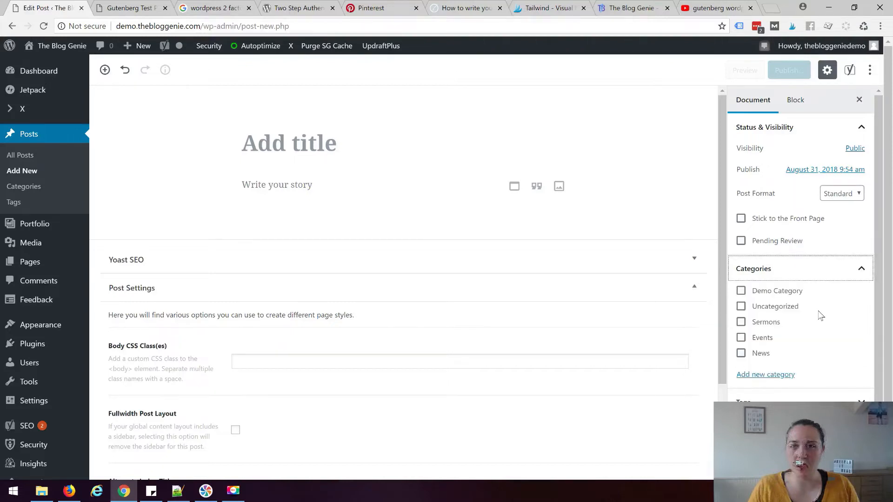
click(860, 268)
click(862, 127)
click(868, 185)
click(780, 212)
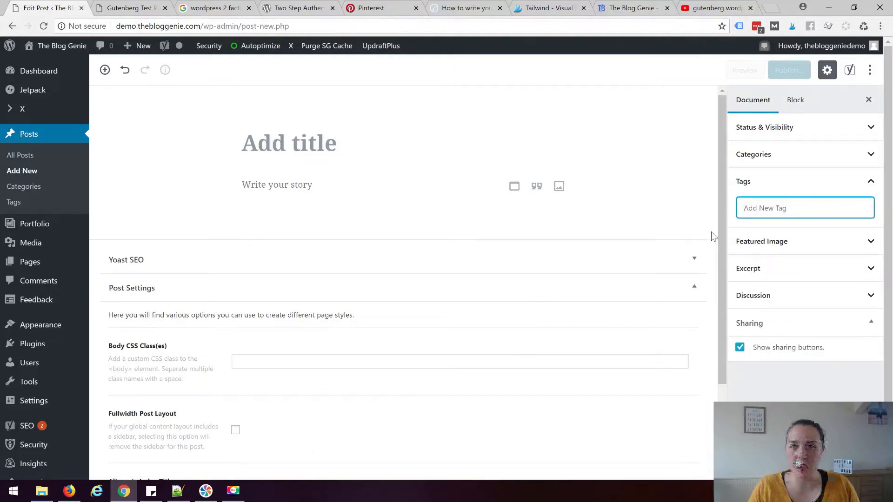
click(871, 182)
click(871, 209)
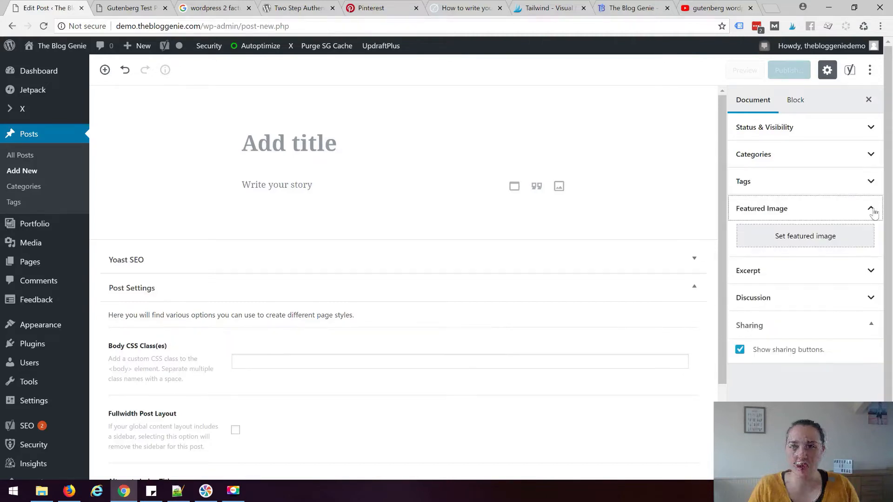
click(799, 238)
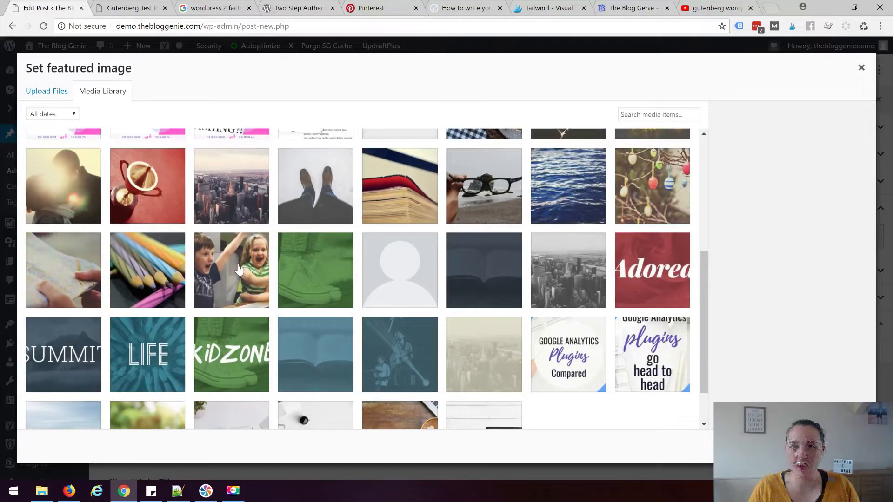
click(239, 270)
click(832, 447)
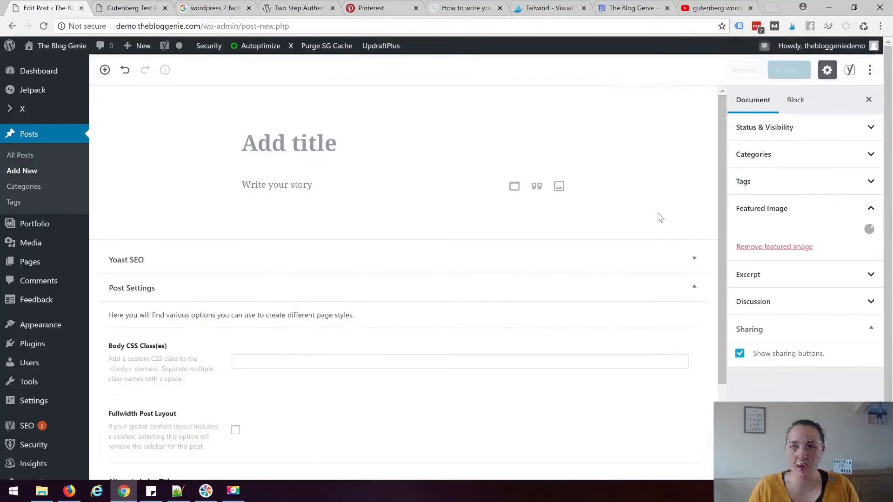
click(753, 295)
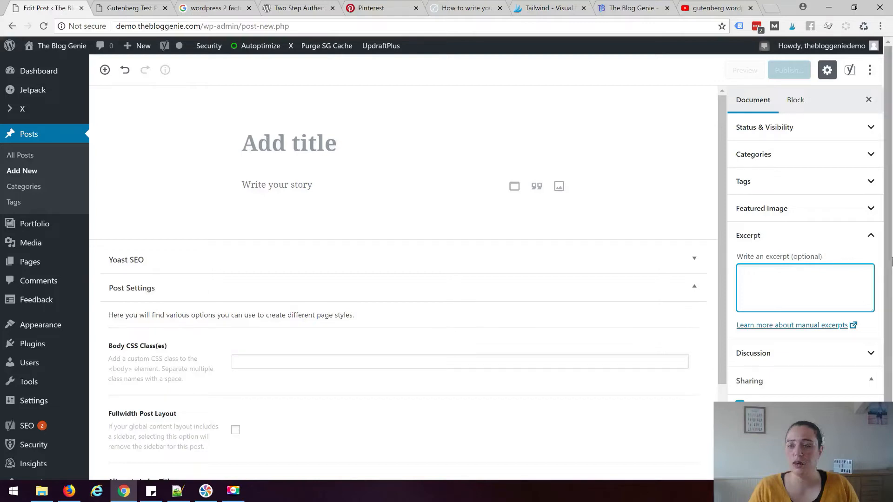
click(868, 237)
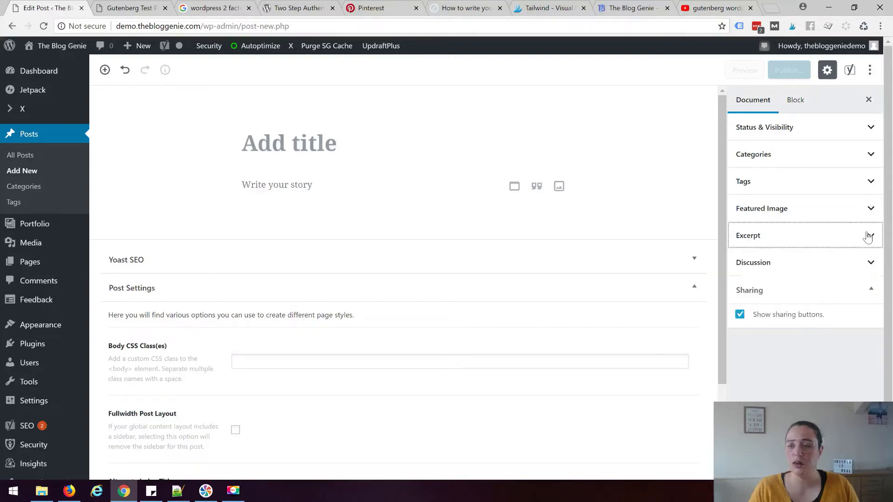
click(869, 263)
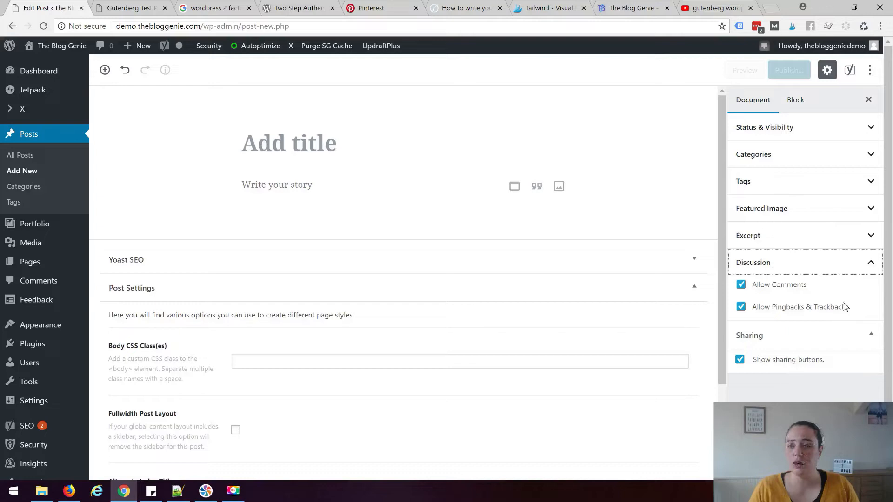
click(869, 272)
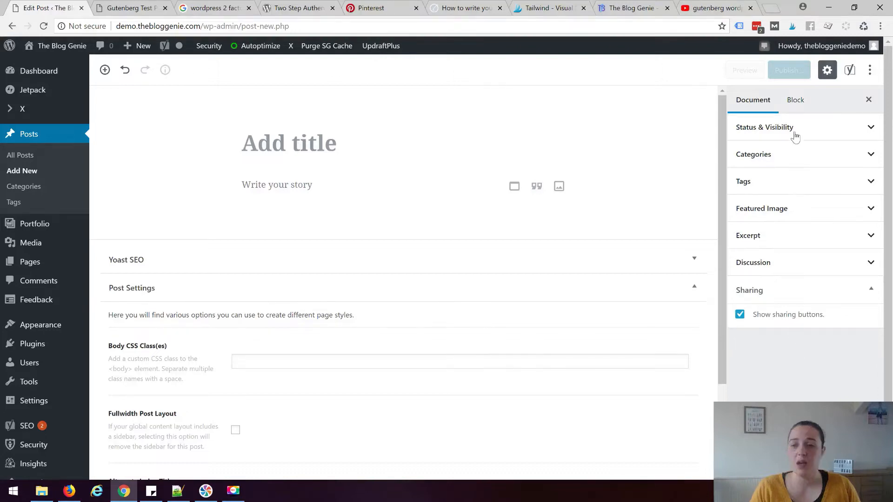
Type test text 'fgh' in a new paragraph, try the S, M, L and XL sizes, then reset
click(794, 102)
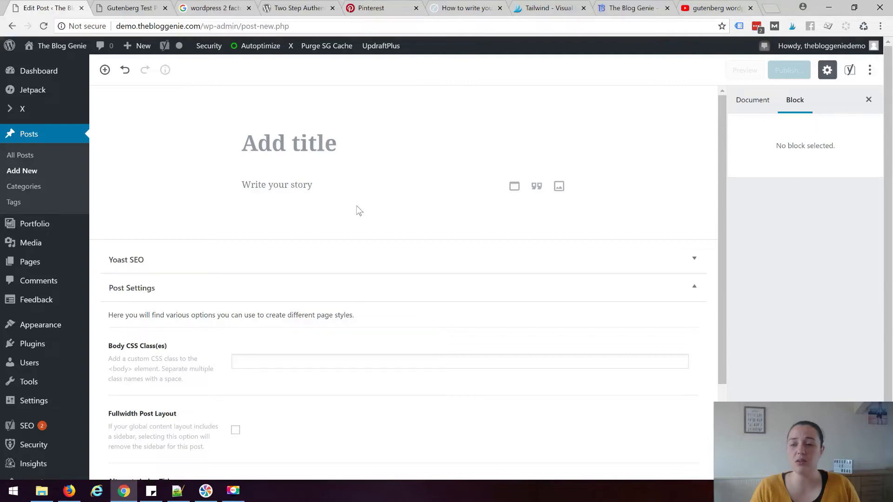
click(302, 189)
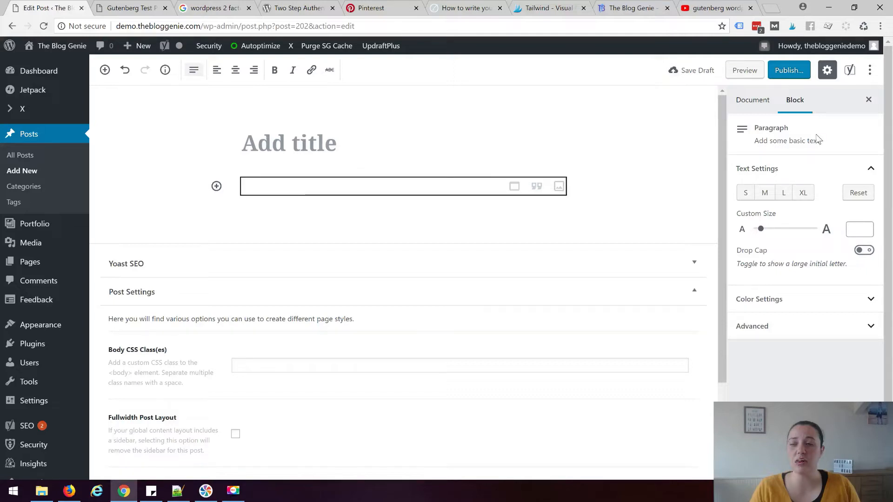
click(803, 193)
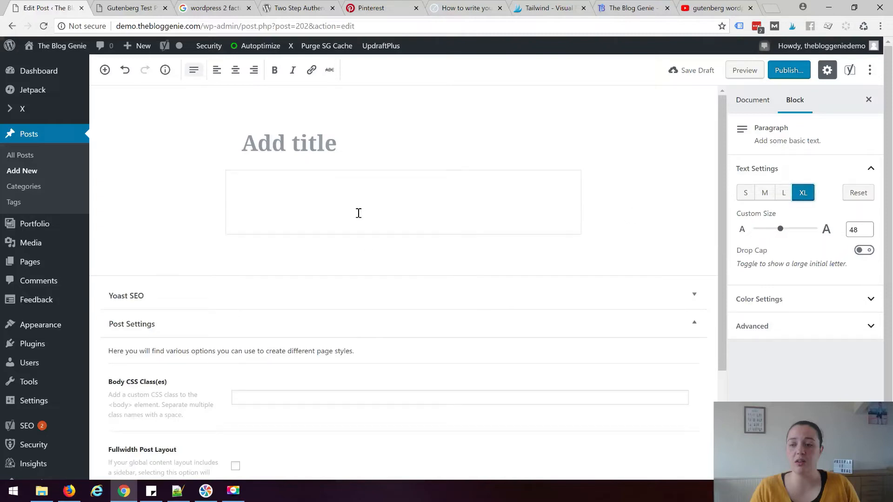
click(746, 192)
click(512, 190)
text(fgh)
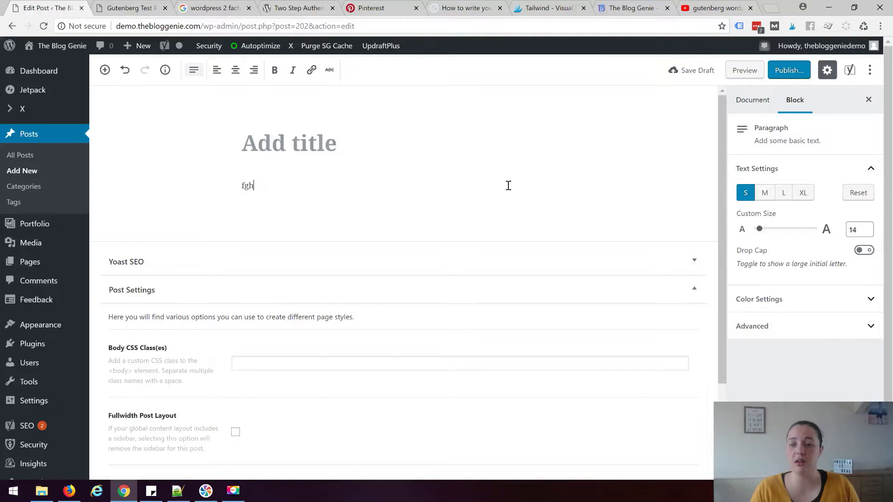
click(765, 193)
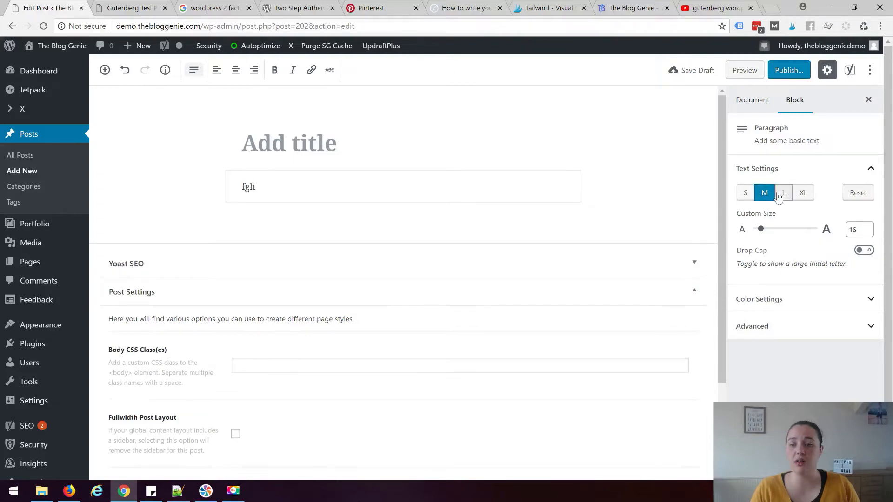
click(784, 193)
click(800, 198)
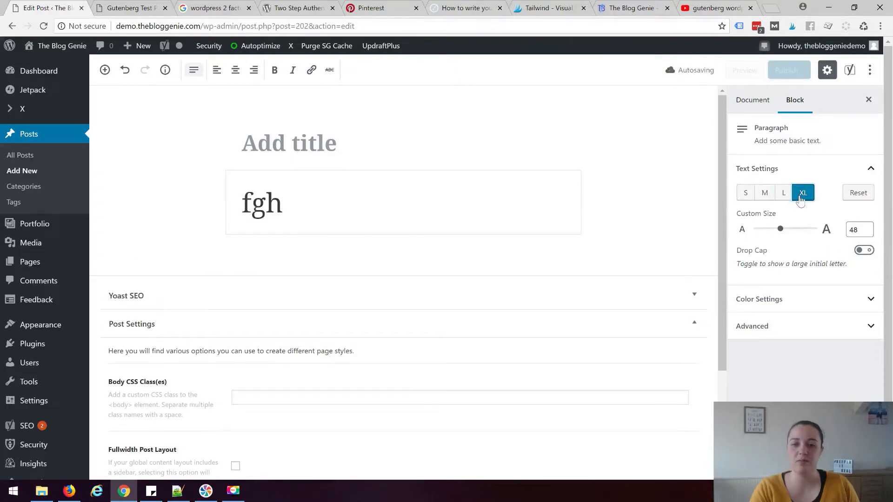
click(852, 198)
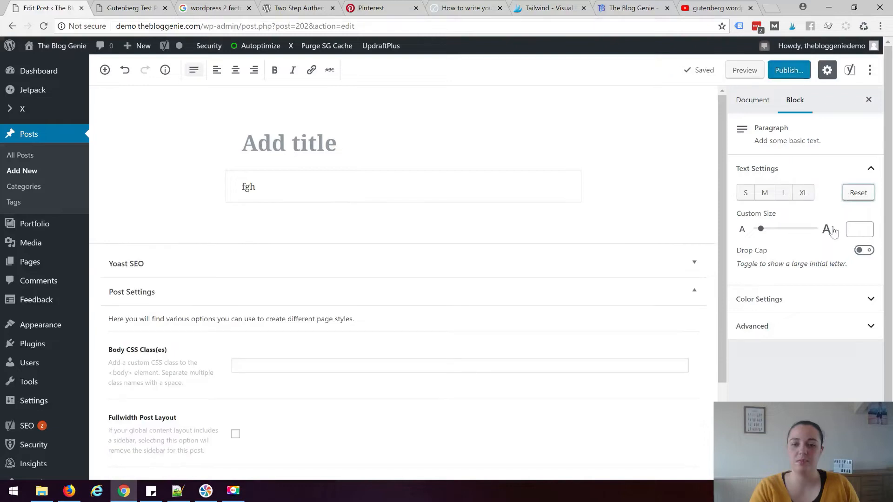
Set the paragraph's custom text size to 12 and toggle the drop cap on and off
click(763, 236)
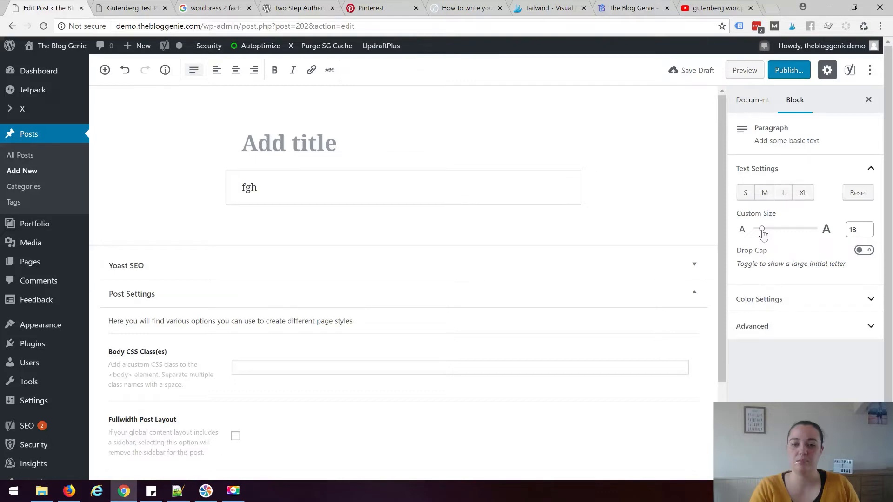
double_click(866, 228)
click(866, 233)
click(866, 232)
click(866, 233)
click(866, 232)
click(866, 233)
click(866, 232)
click(866, 232)
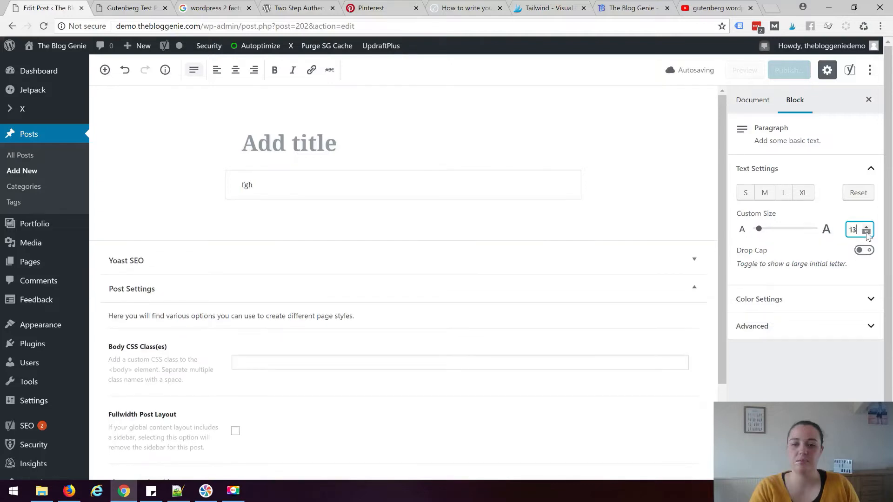
click(866, 232)
click(863, 252)
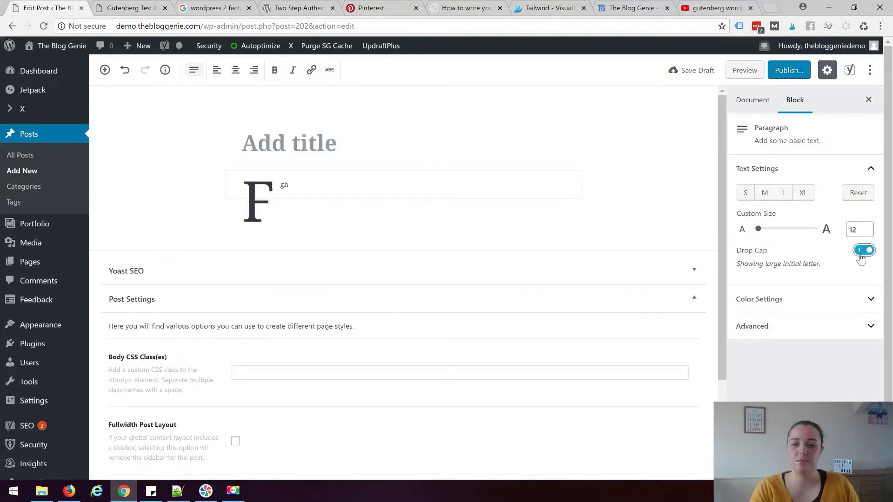
click(861, 251)
Look through the paragraph's Color Settings and the Advanced CSS class option
click(844, 301)
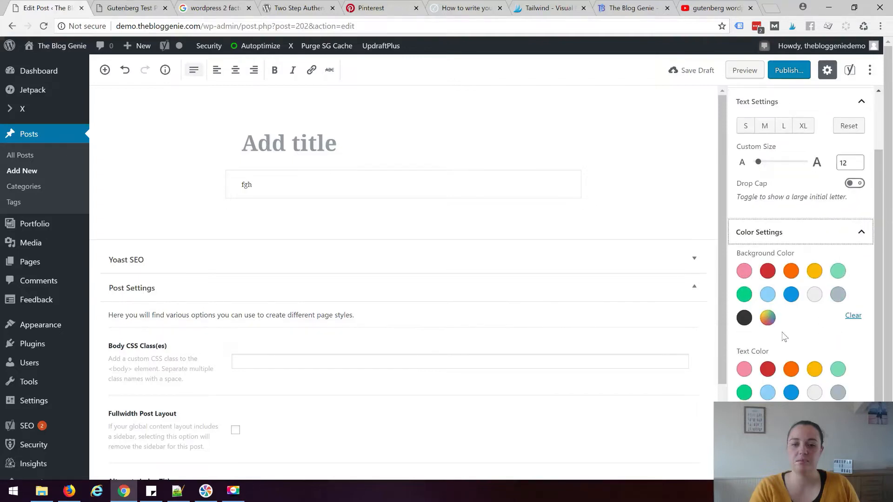
click(767, 321)
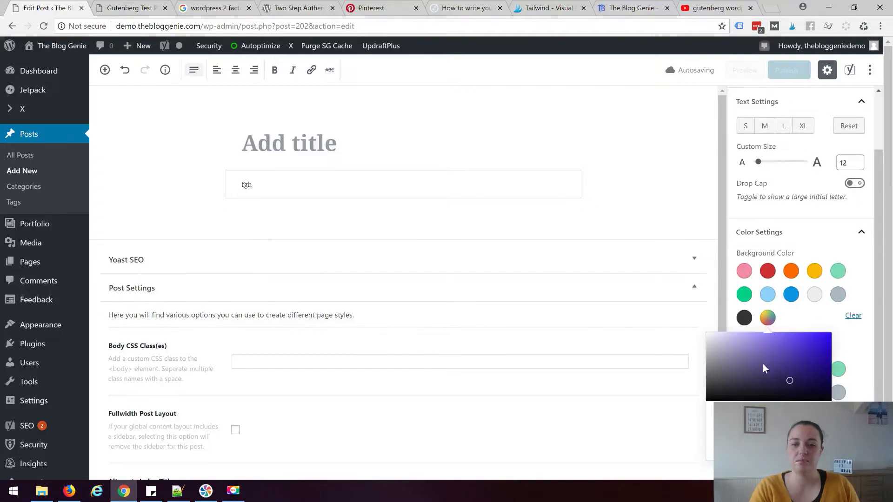
click(869, 331)
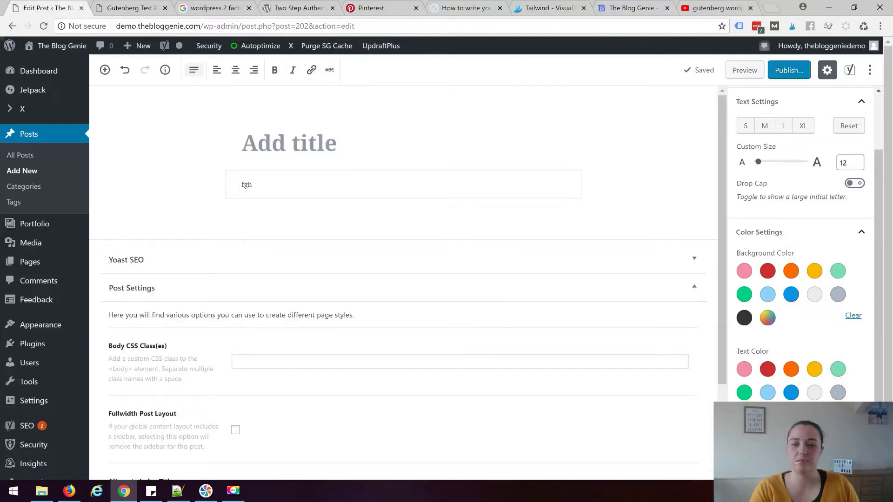
click(861, 232)
click(779, 367)
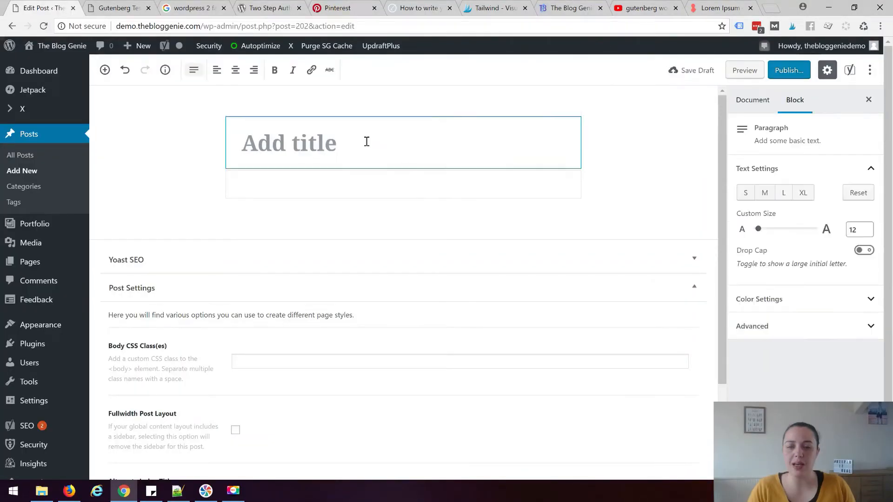
Select the empty title block so the permalink bar appears above it
click(366, 142)
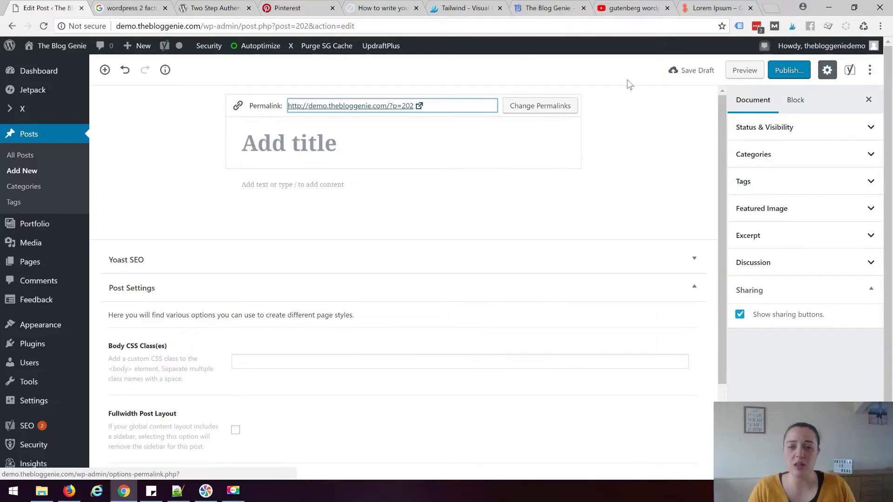
Title the post 'This is my Gutenberg post title' and save it as a draft
click(335, 140)
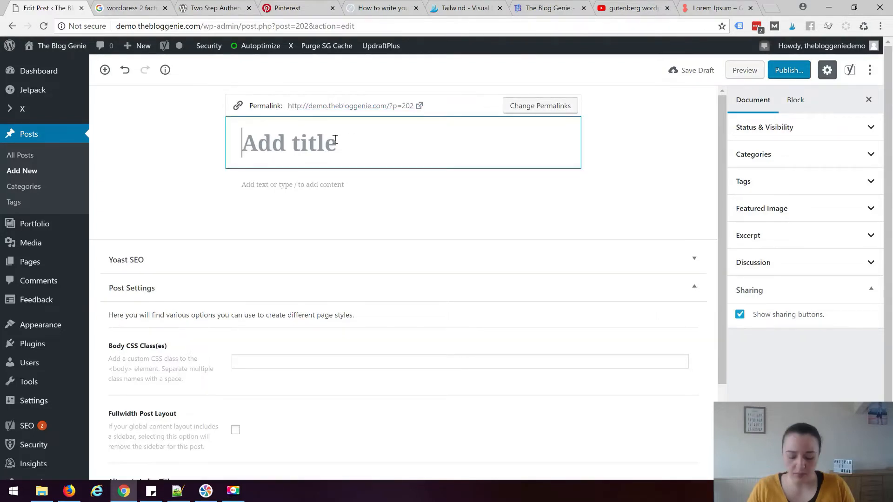
text(This is )
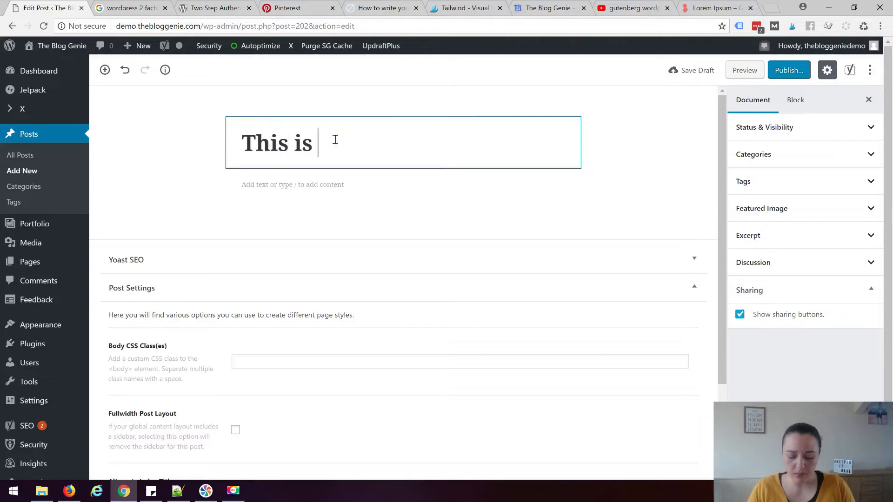
text(my gutenbegr)
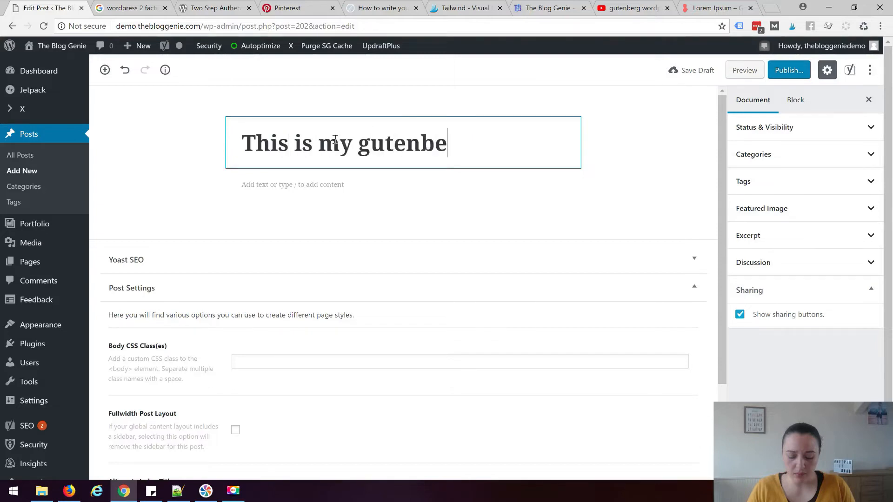
key(BackSpace)
key(BackSpace)
text(rg post title)
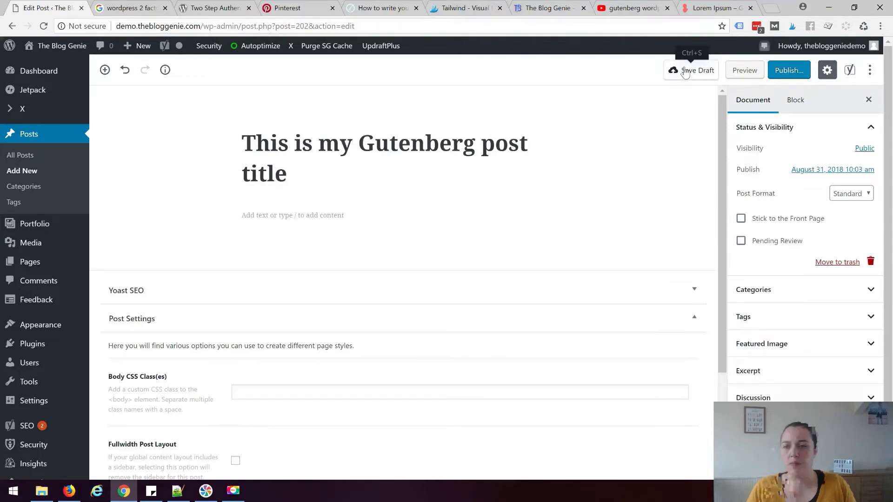
click(685, 74)
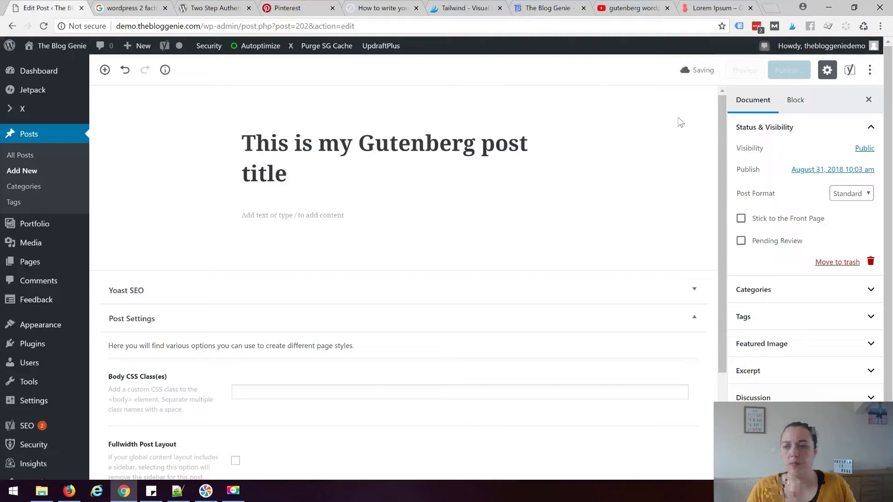
click(512, 149)
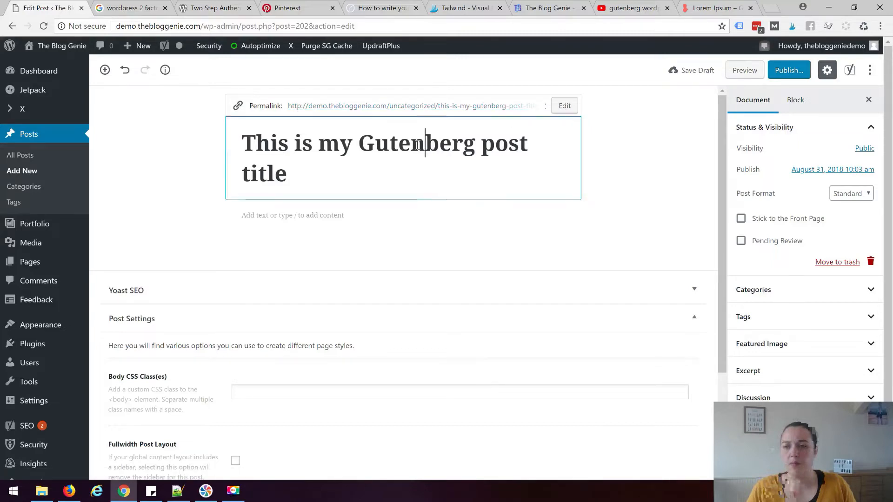
Remove 'this-is-my-' from the permalink slug so it reads 'gutenberg-post'
click(566, 107)
drag(443, 105, 548, 103)
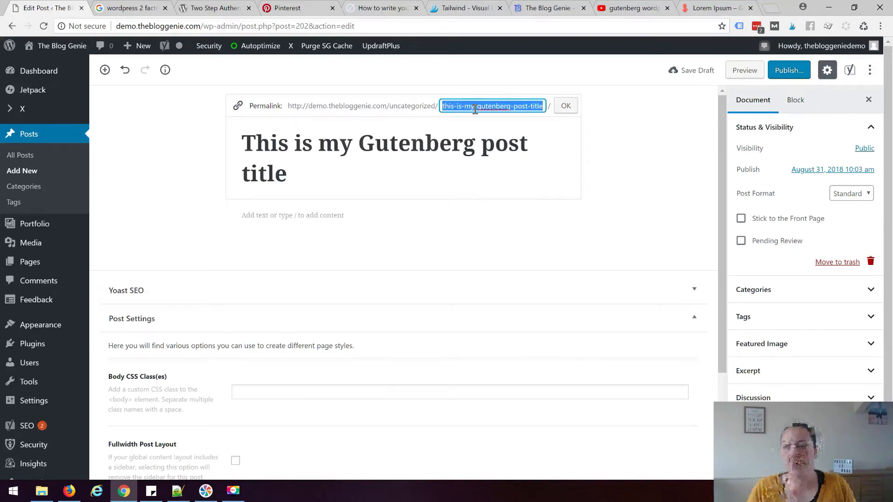
click(517, 107)
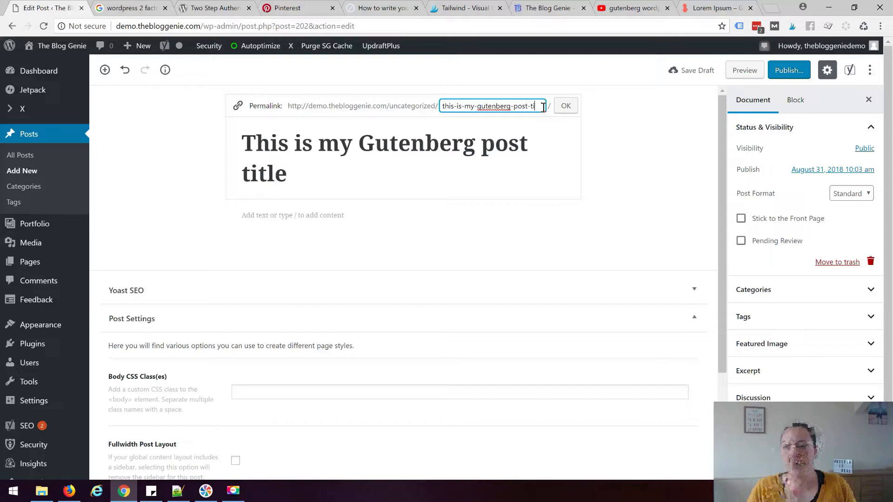
drag(476, 106, 441, 106)
key(BackSpace)
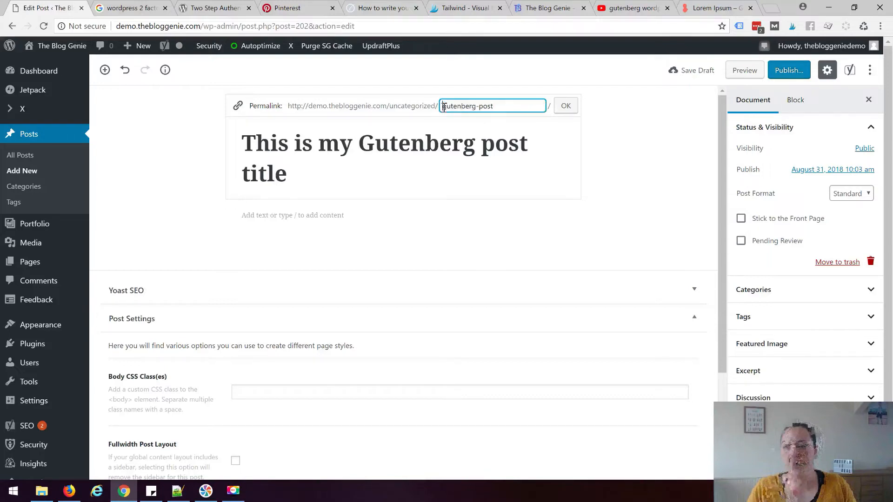
click(566, 106)
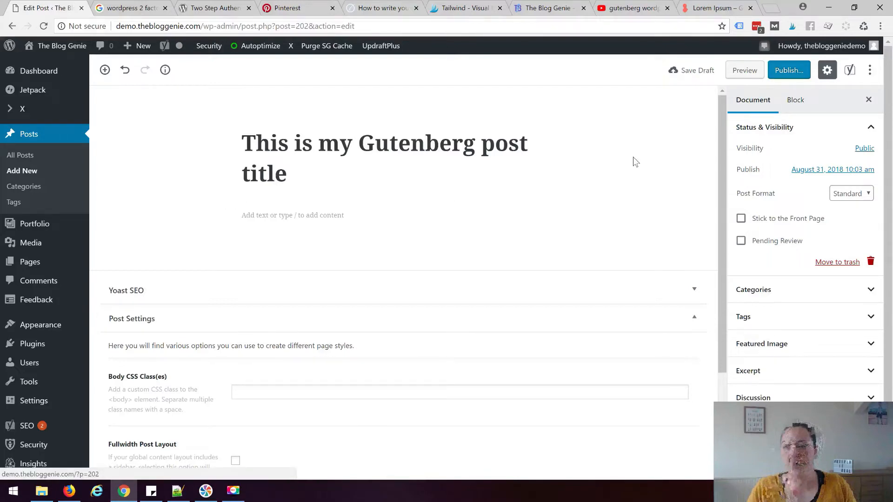
click(468, 151)
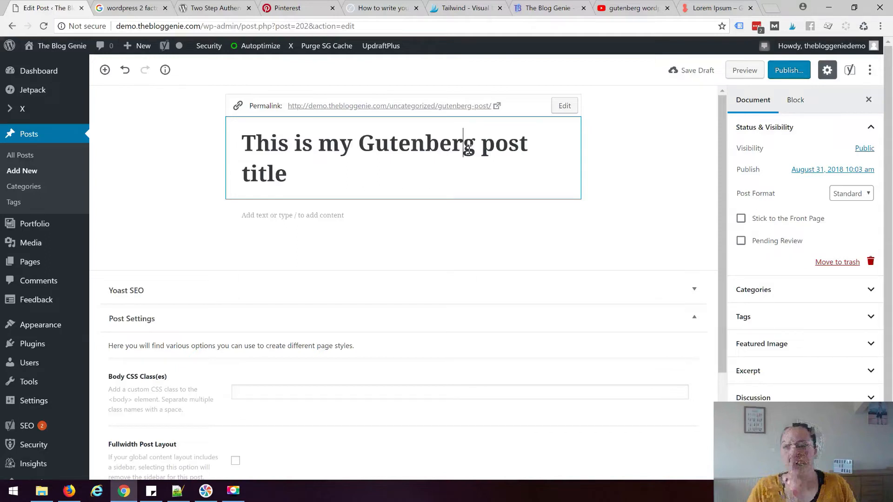
Paste the lorem ipsum text into the empty paragraph below the title and check its block-type options
click(316, 219)
right_click(311, 214)
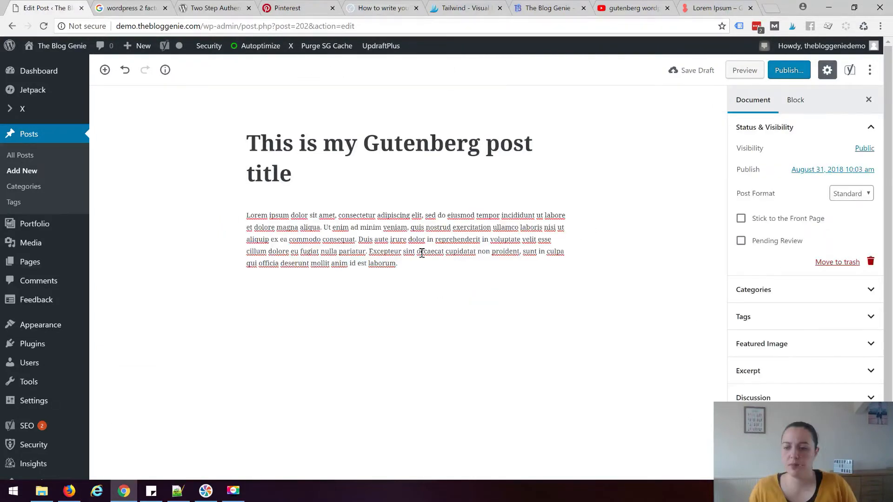
click(399, 223)
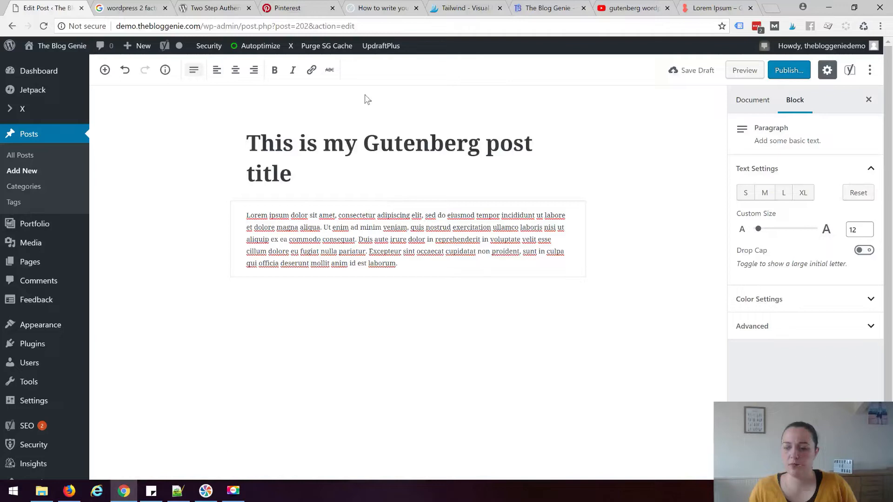
click(196, 74)
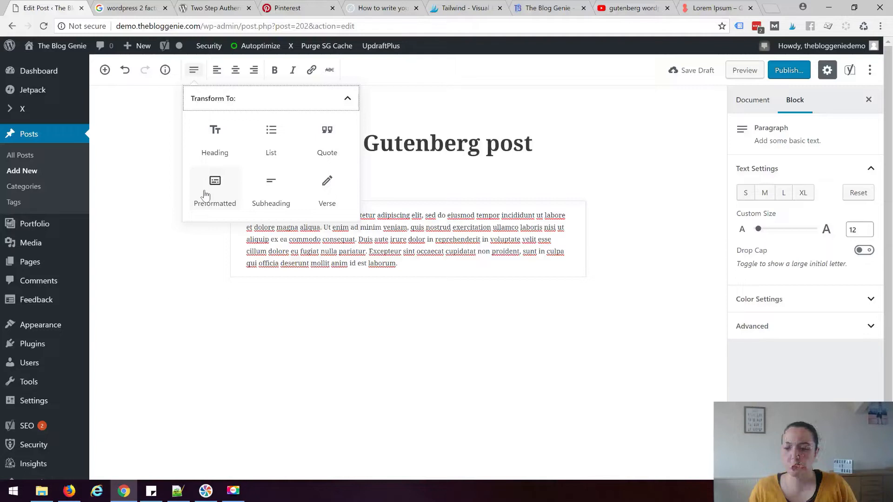
click(230, 83)
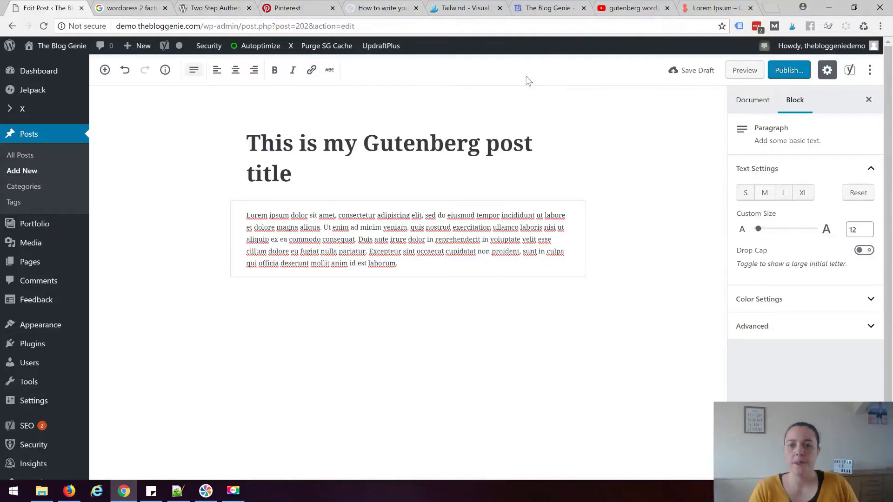
Open the block inserter and expand then collapse the Most Used, Common and Formatting categories
click(671, 357)
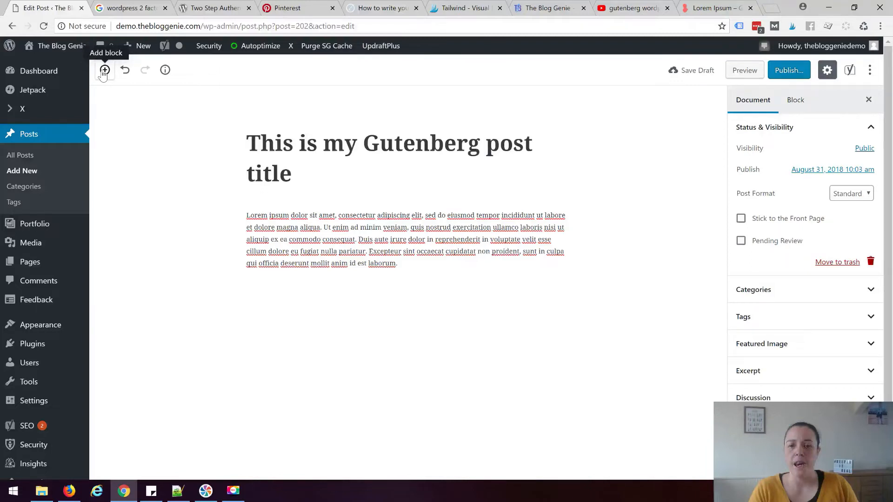
click(104, 70)
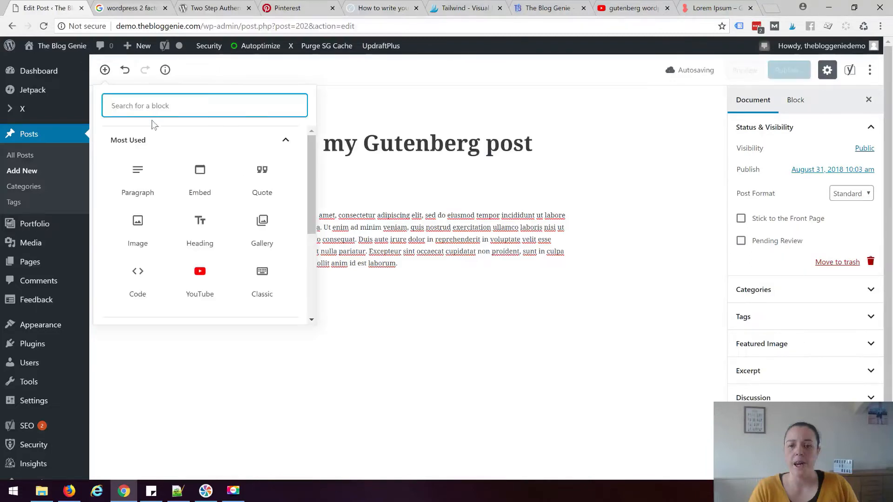
scroll(171, 168, up, 2)
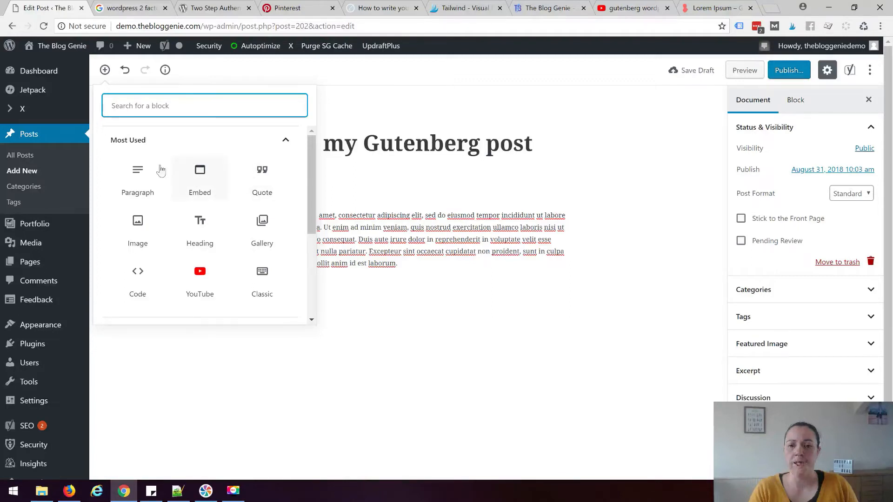
click(162, 142)
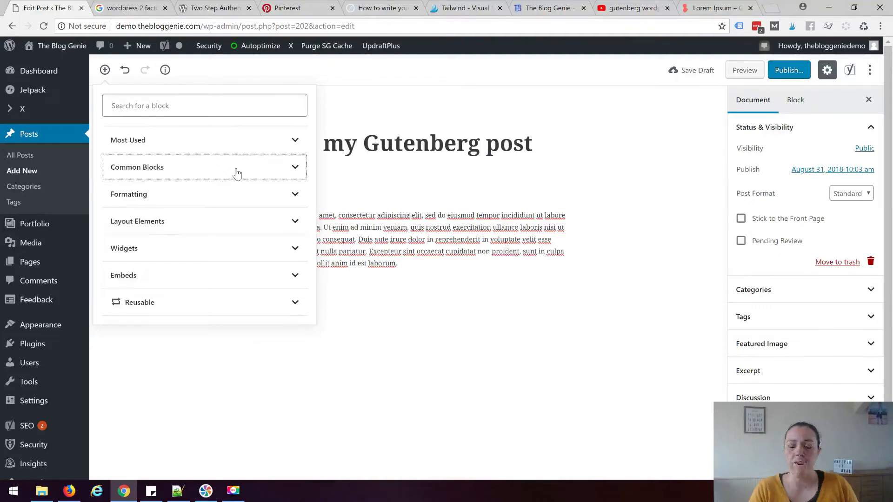
click(237, 174)
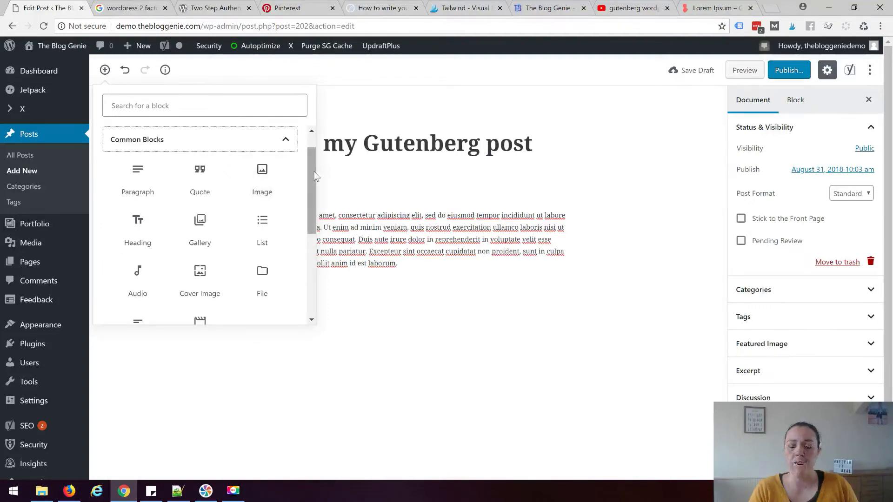
click(284, 141)
click(273, 193)
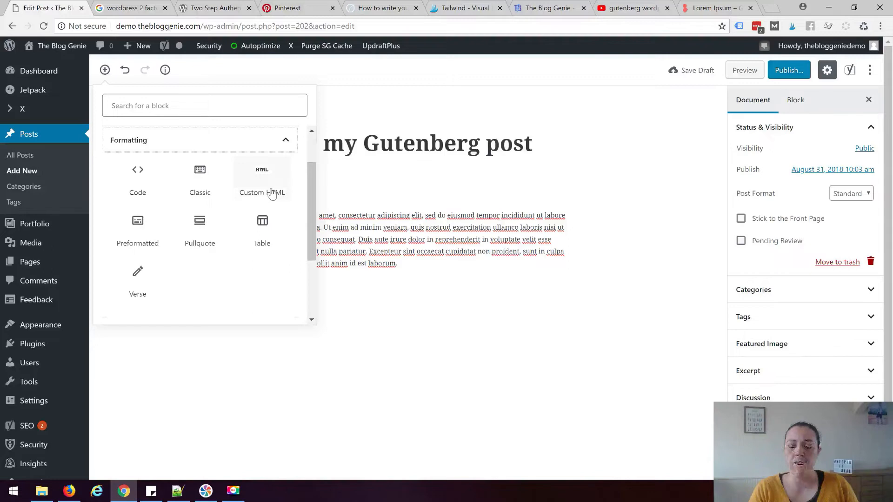
click(257, 147)
Browse the Layout Elements, Widgets, Embeds and Reusable categories, then reopen the inserter on Most Used
click(241, 225)
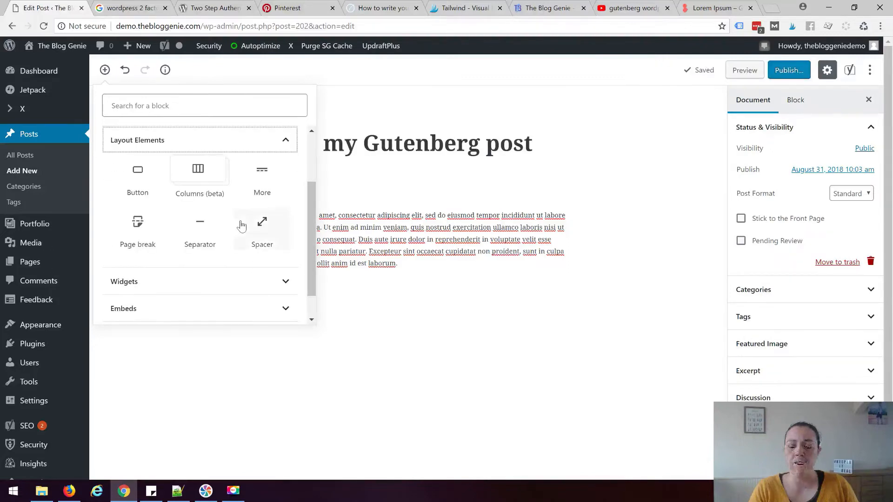
click(265, 281)
click(233, 288)
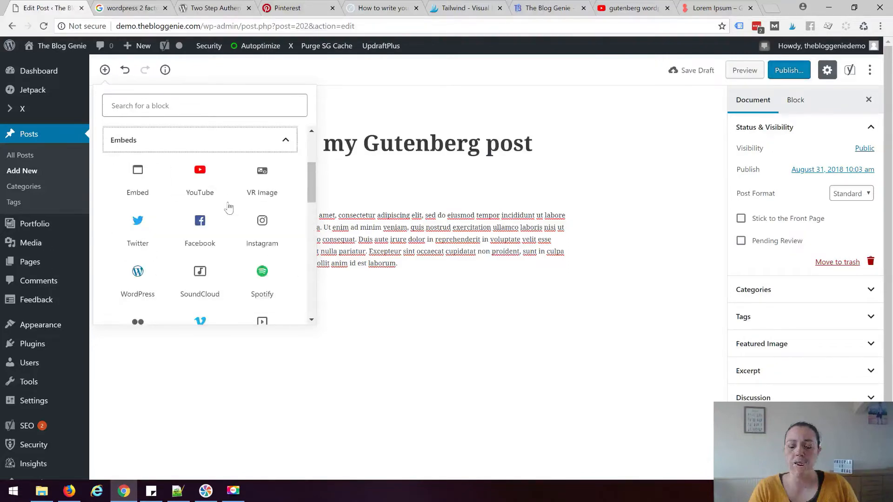
scroll(265, 258, down, 1)
scroll(272, 251, up, 3)
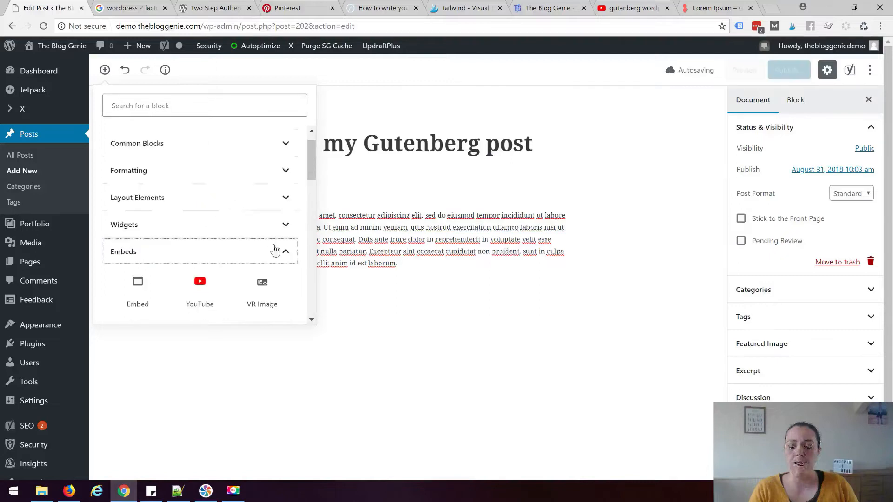
click(275, 251)
click(261, 235)
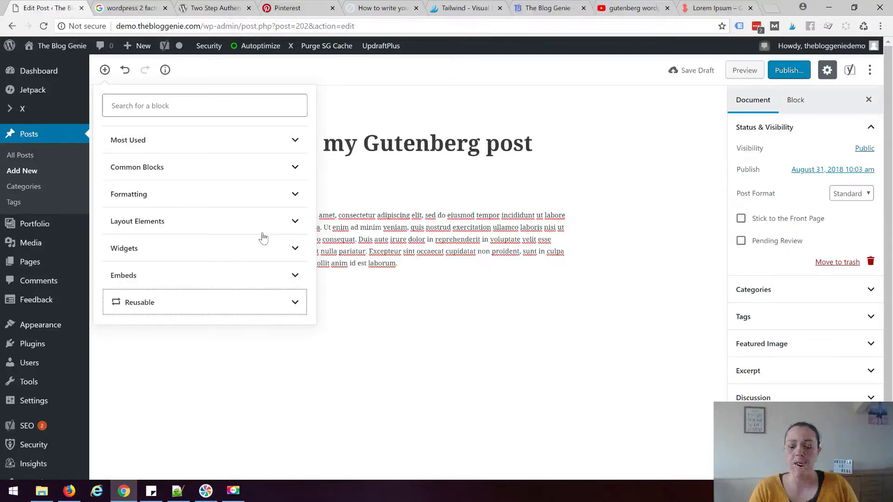
click(295, 302)
scroll(395, 240, down, 2)
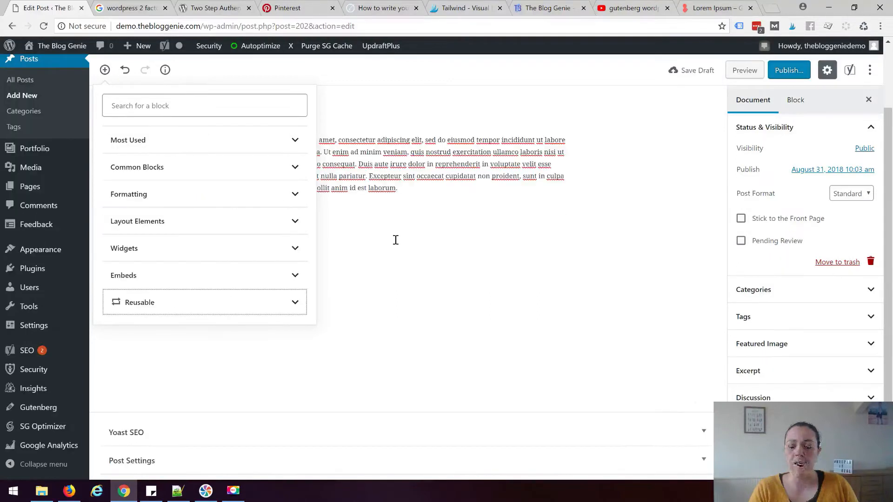
click(395, 240)
click(105, 70)
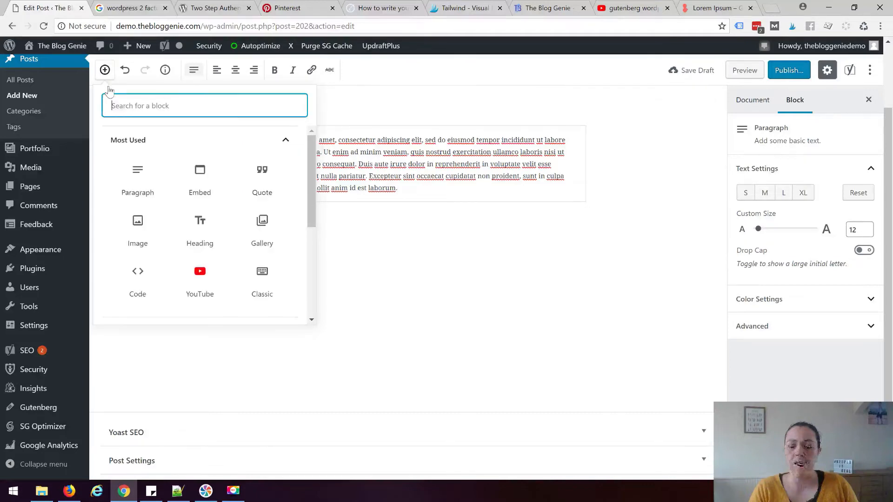
Insert an Image block below the lorem ipsum paragraph and bring up its media library
click(145, 224)
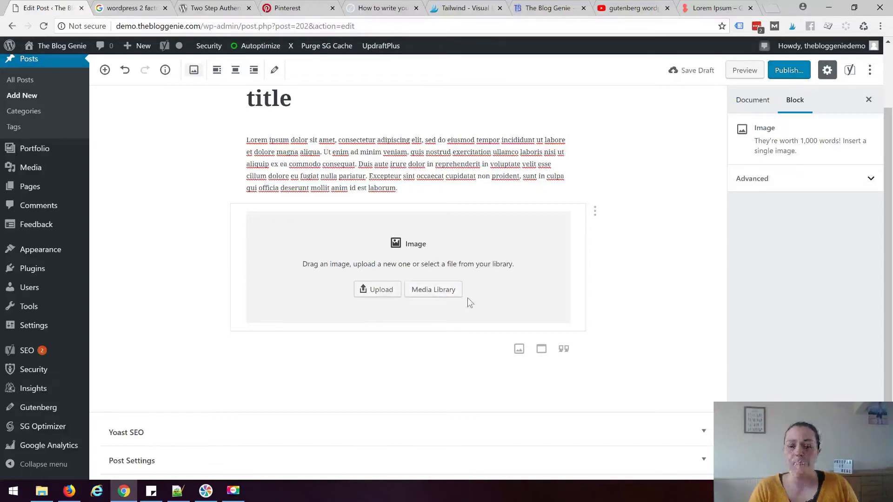
click(433, 291)
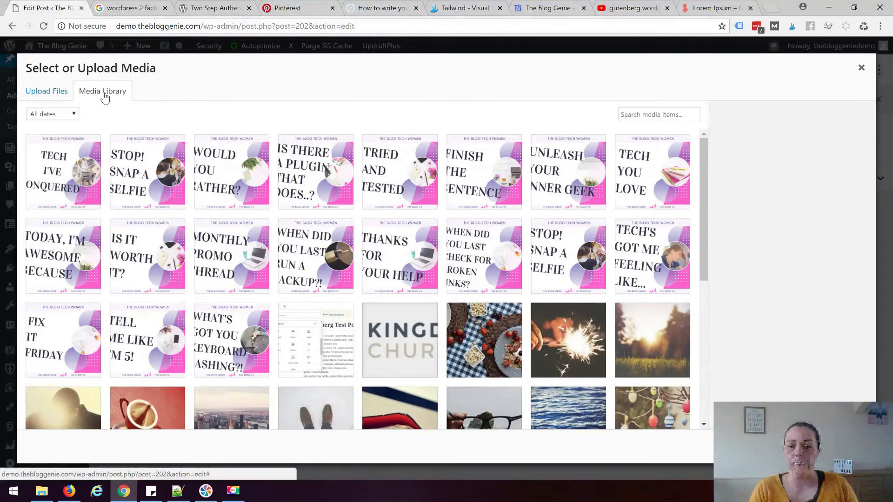
Check the Upload Files tab and file chooser, cancel, then return to the Media Library grid
scroll(440, 275, down, 5)
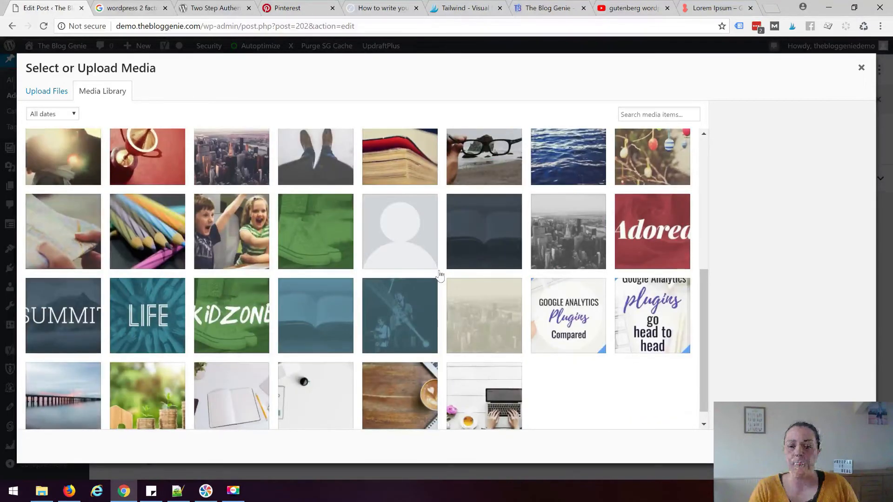
scroll(335, 195, up, 5)
click(59, 93)
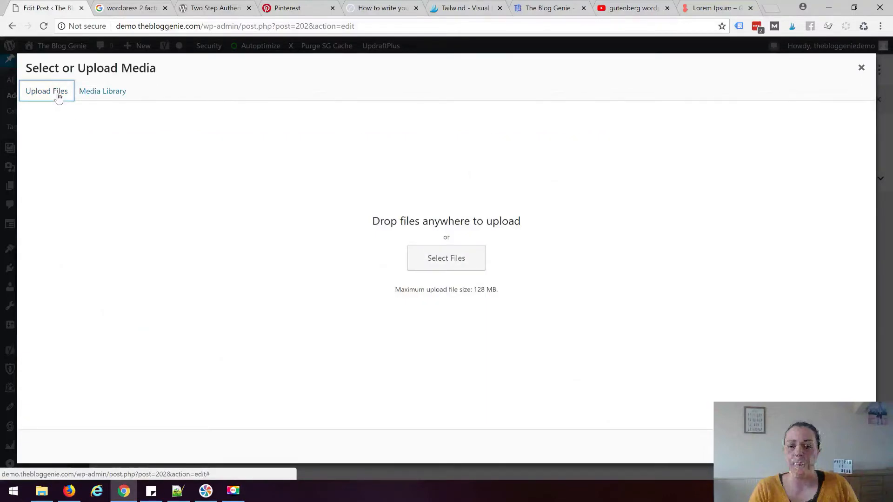
click(861, 70)
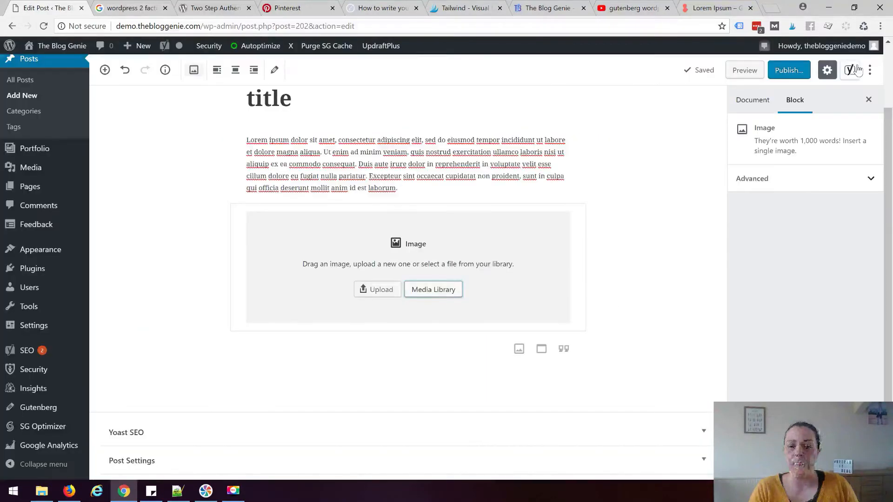
click(381, 293)
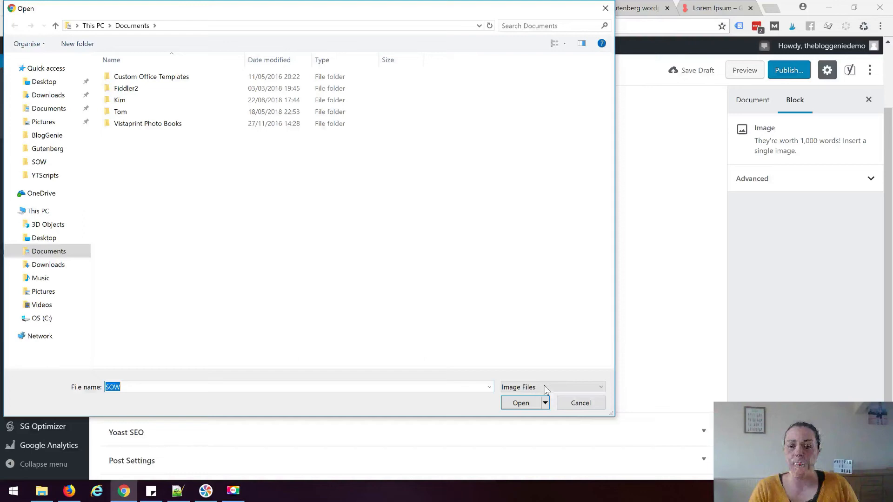
click(581, 403)
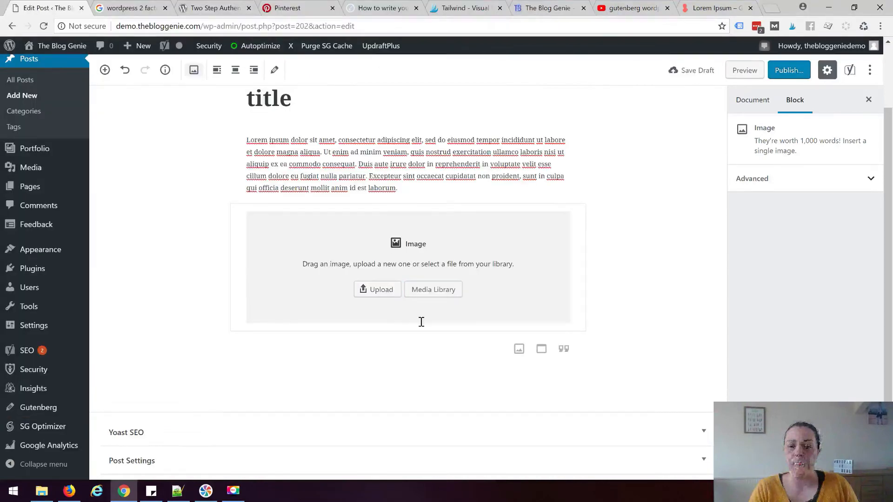
click(429, 289)
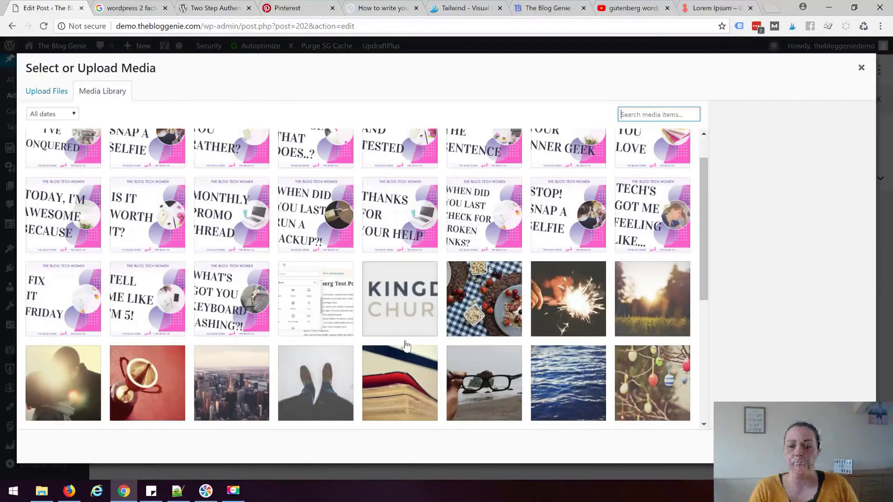
Insert the sparkler photo into the image block at full size, 1200 × 795
scroll(405, 345, down, 2)
click(568, 229)
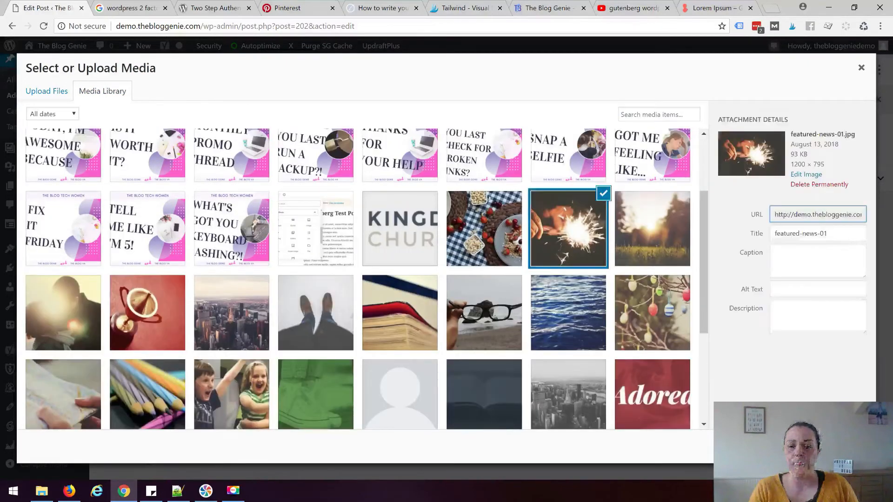
click(849, 446)
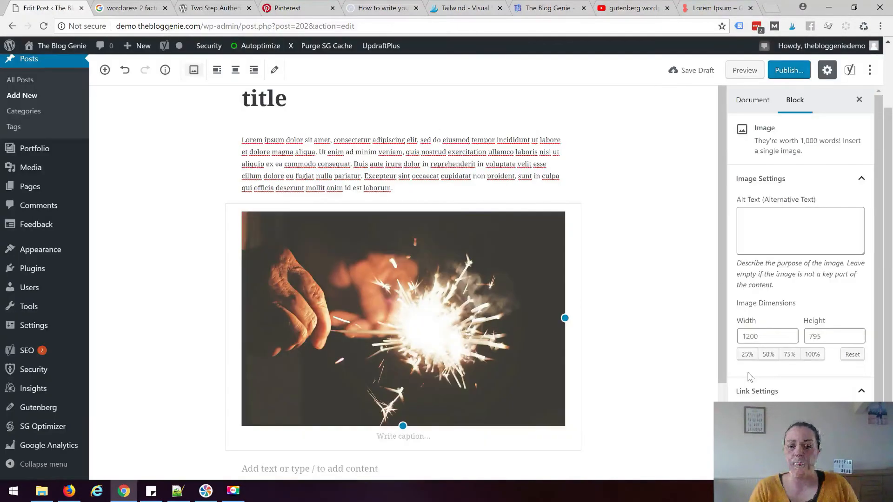
click(640, 317)
click(437, 316)
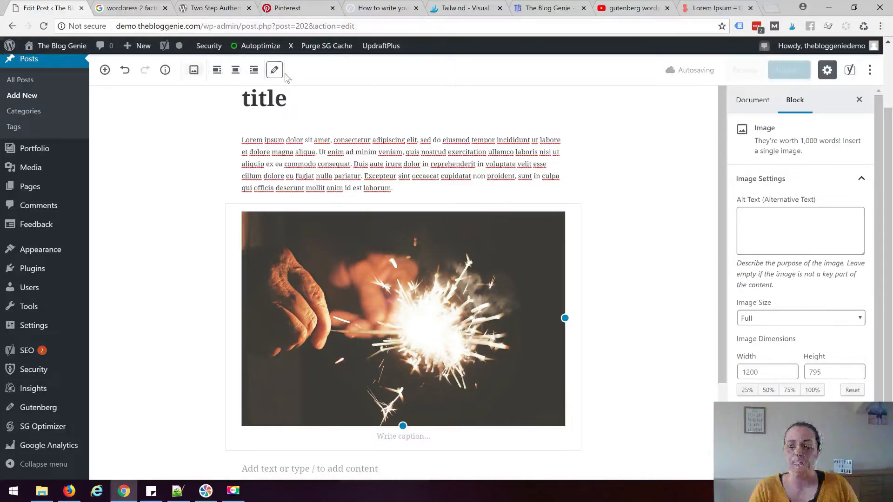
click(196, 74)
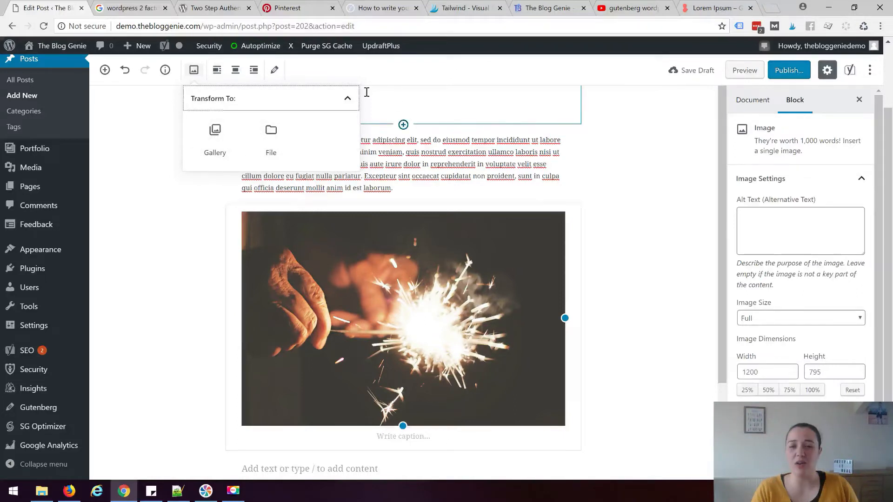
Try left, centre and right alignment on the sparkler image, then reopen it in the media library
click(217, 69)
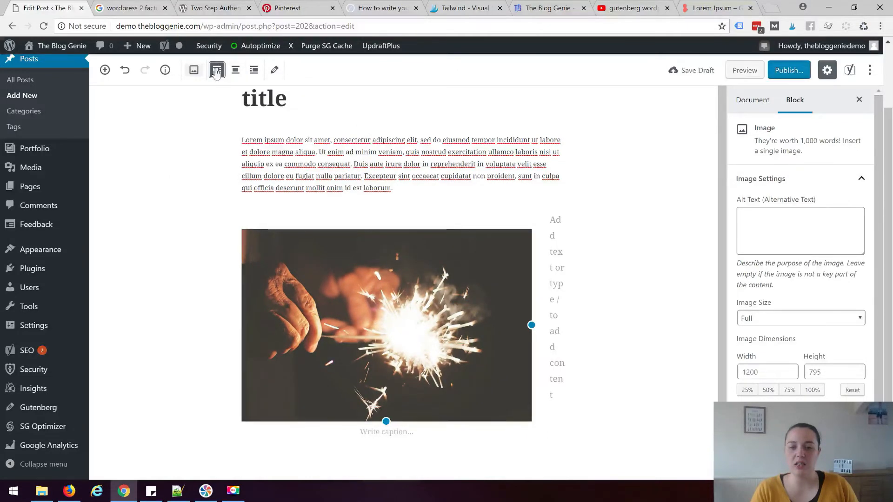
click(235, 69)
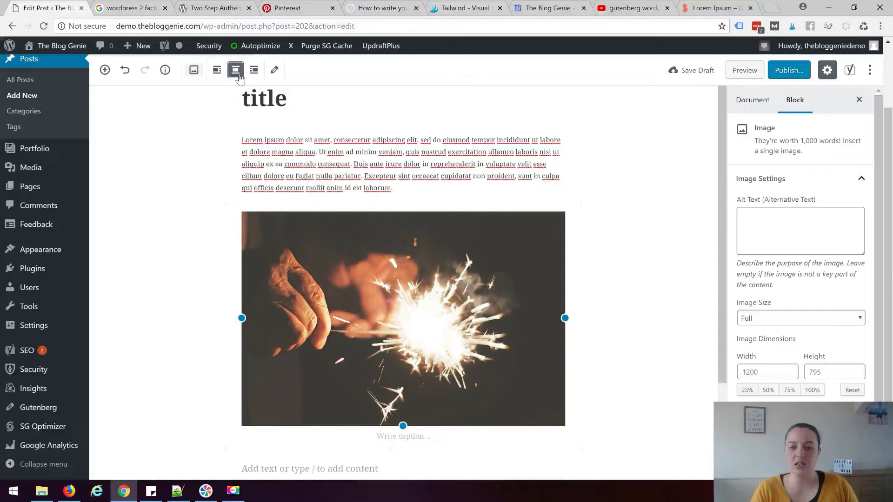
click(254, 74)
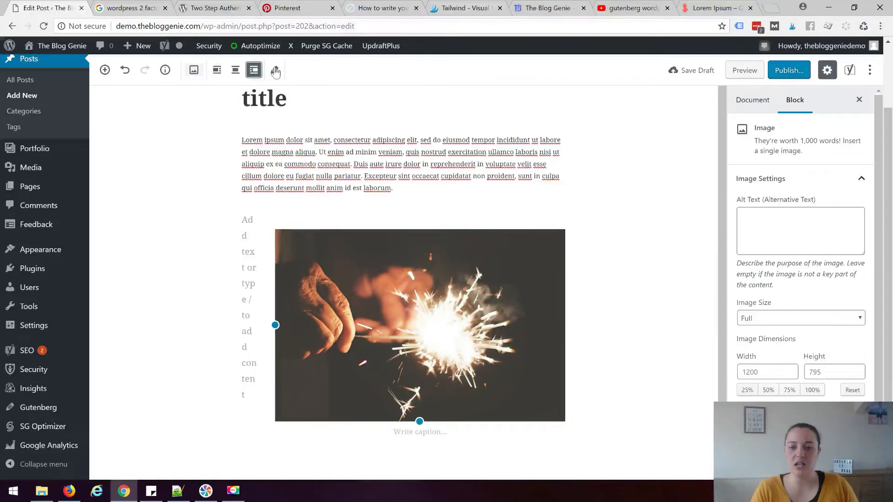
click(275, 70)
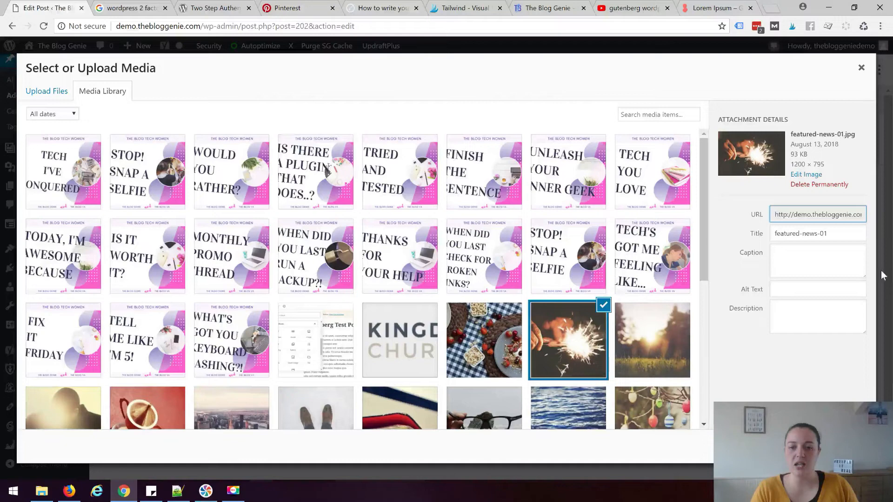
Go through featured-news-01's caption, title, alt text and description fields in the media library
click(845, 260)
click(835, 232)
triple_click(794, 231)
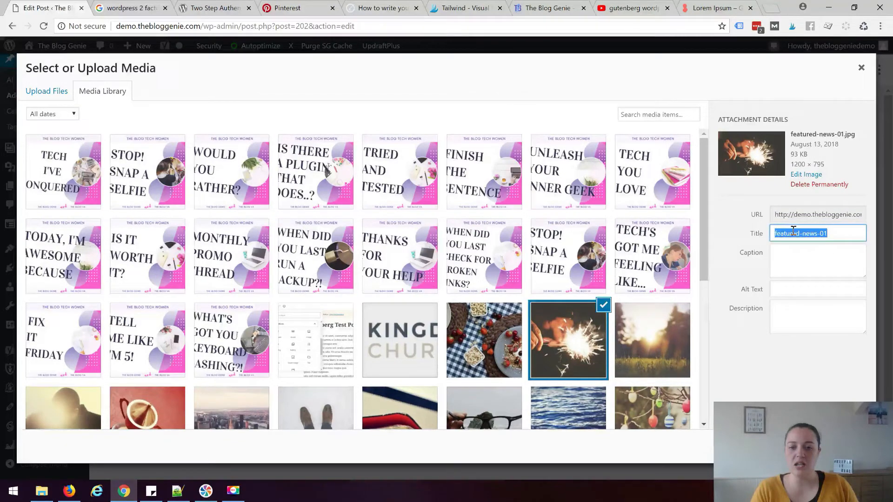
click(822, 292)
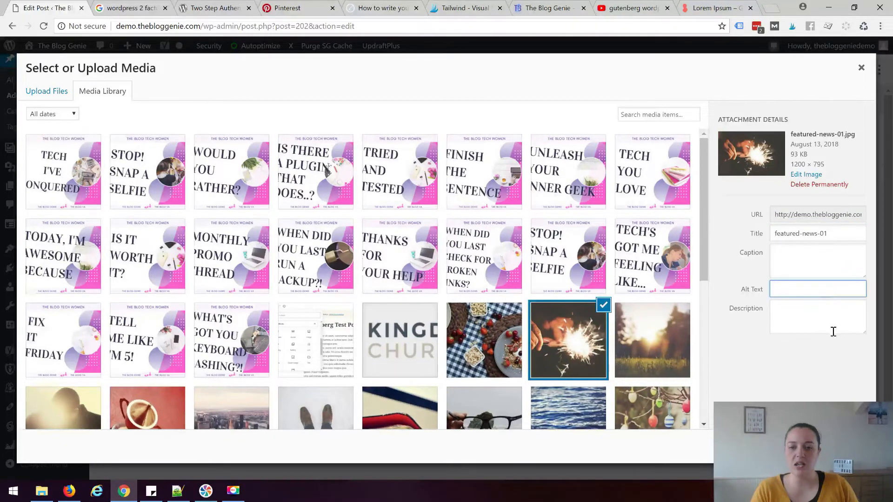
click(824, 311)
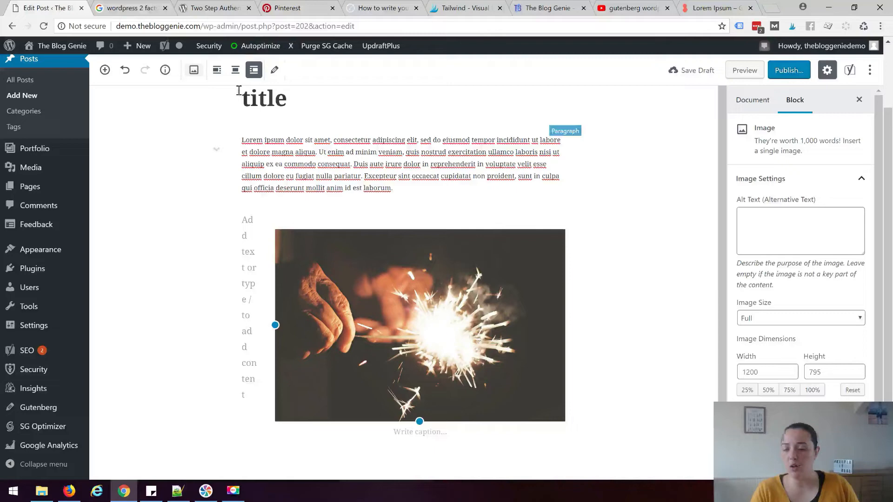
Centre the inserted sparkler image in the post and deselect it
click(235, 70)
click(147, 233)
scroll(147, 233, down, 2)
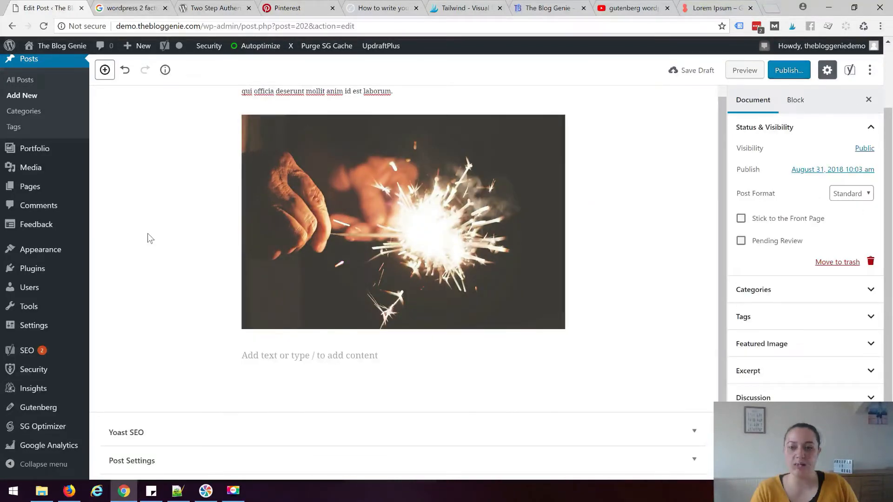
Add paragraphs 'This is a link to another post' and 'This is a different link' below the image, then select the first
click(105, 70)
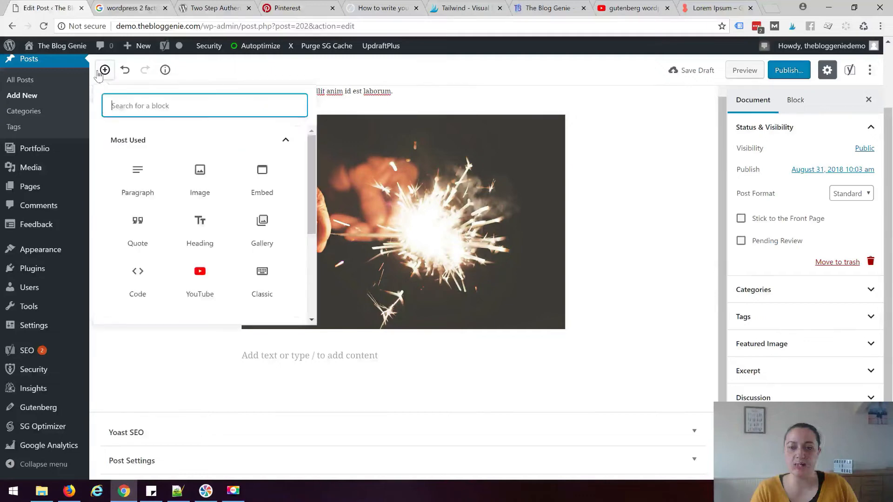
click(135, 181)
text(This is a)
key(BackSpace)
key(BackSpace)
text(a link to anotehr)
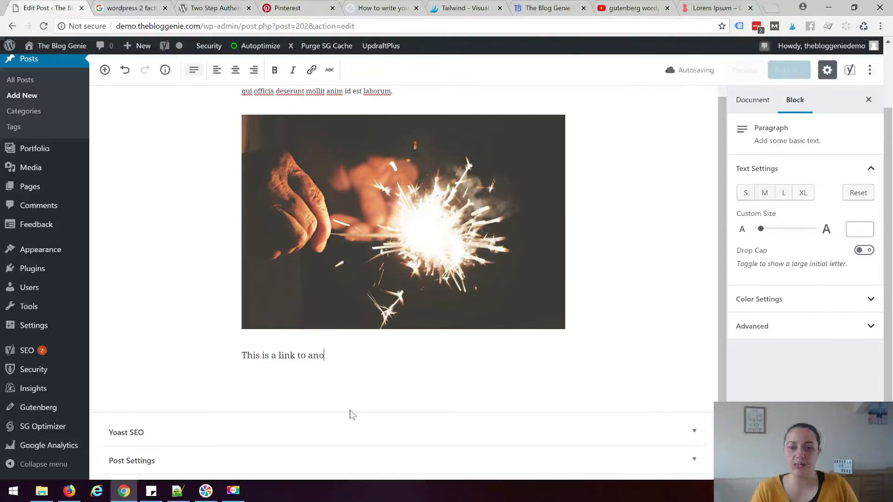
text(post)
key(Return)
text(Th)
text(is is a different link)
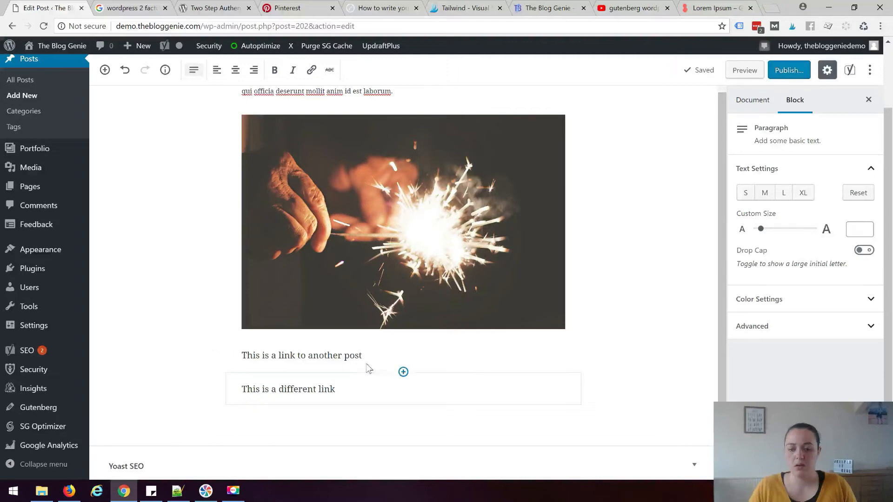
click(402, 358)
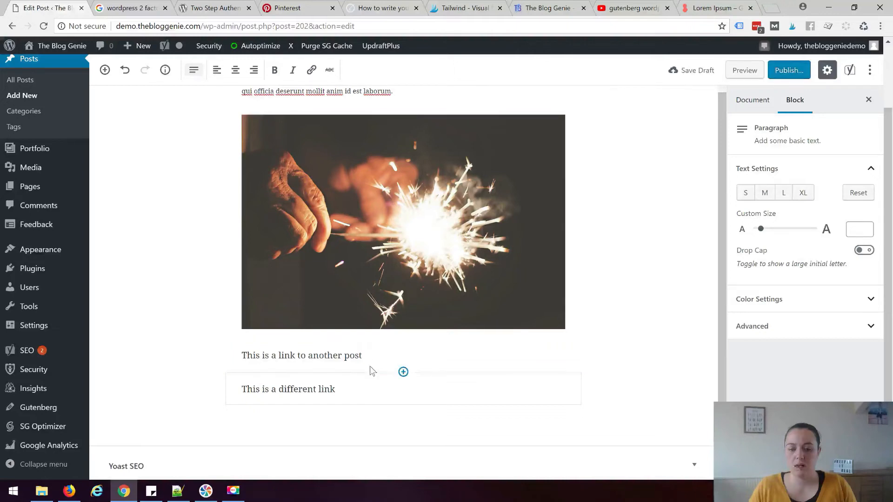
drag(367, 356, 242, 357)
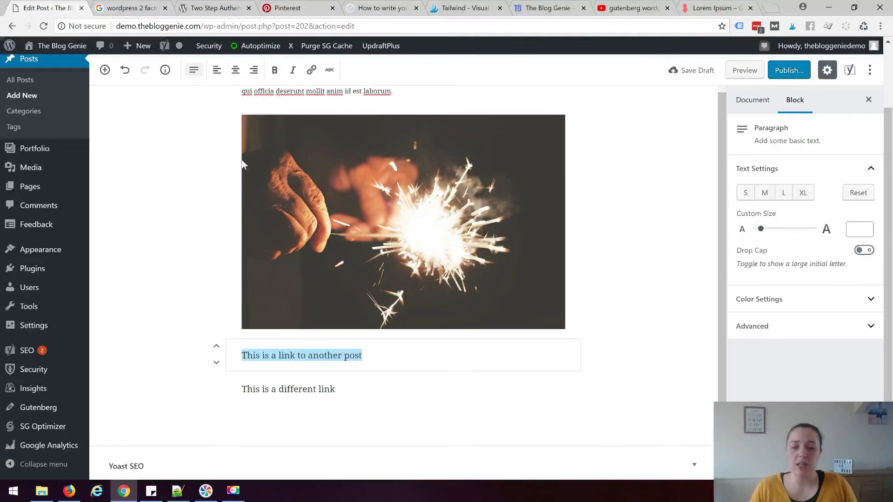
Link the line 'This is a link to another post' to google.com
click(310, 71)
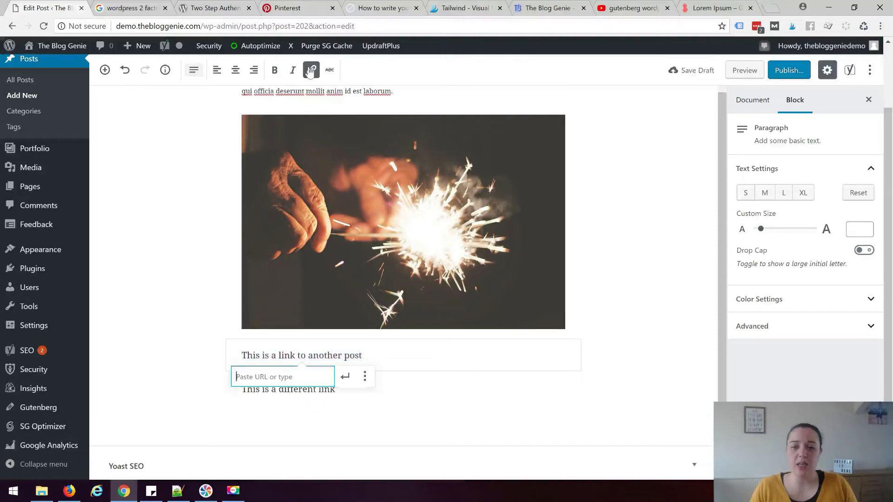
click(286, 377)
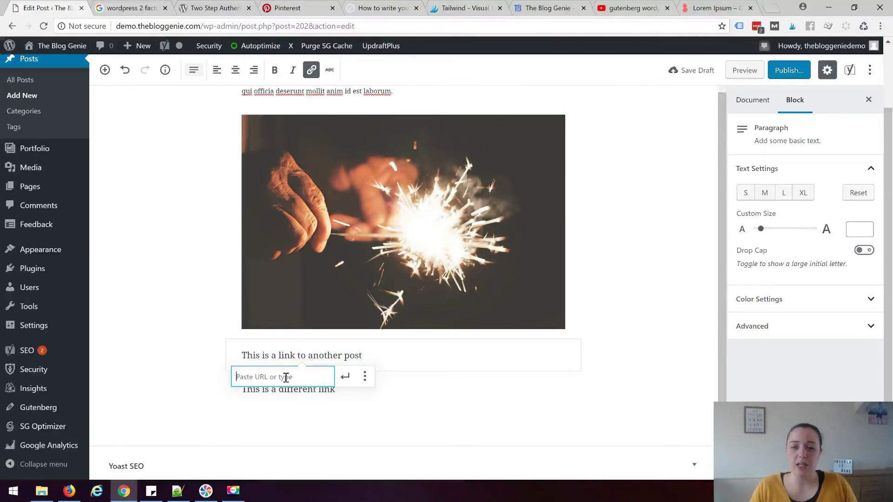
text(go)
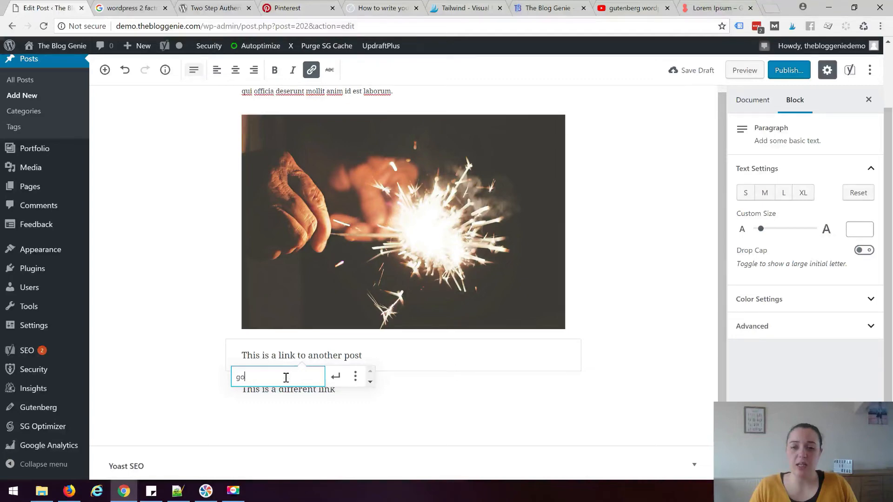
text(ogle.com)
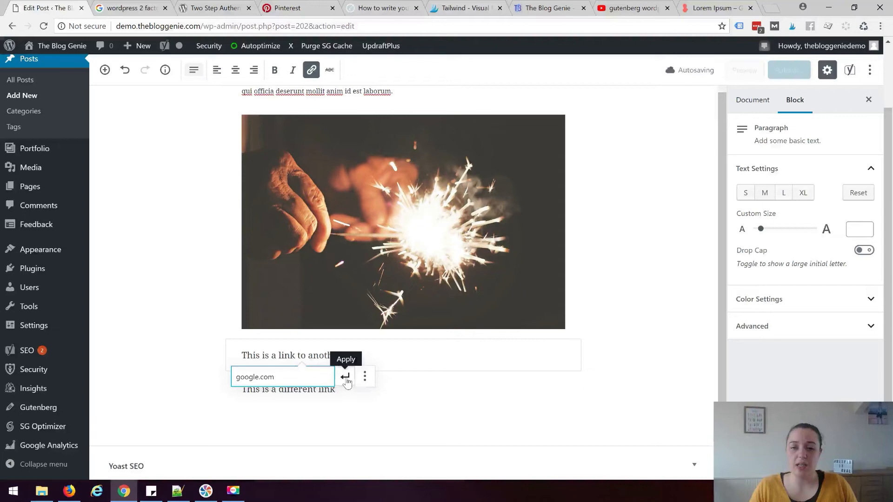
click(347, 380)
Link 'This is a different link' to thebloggenie.com, then remove that link again
drag(335, 389, 242, 389)
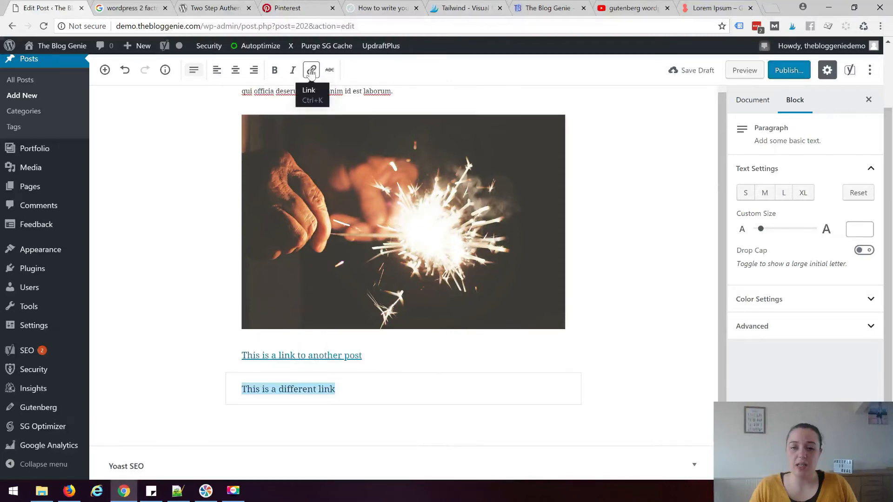
click(311, 70)
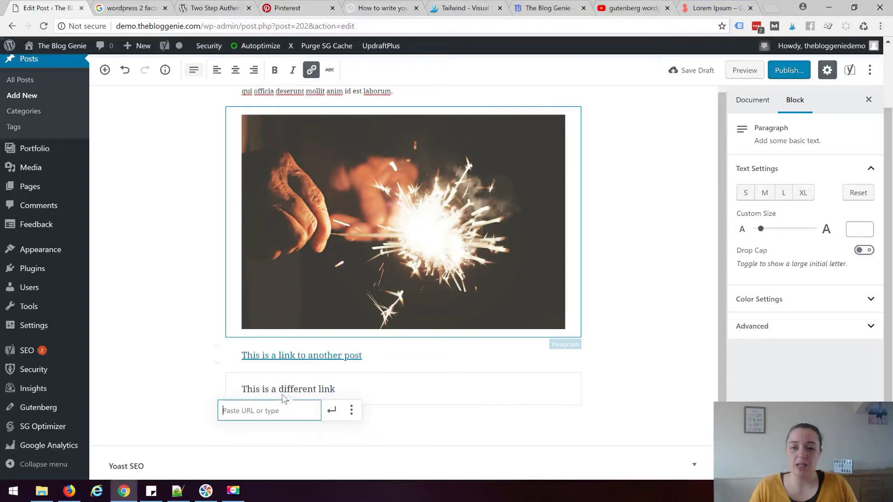
text(thebloggenie.com)
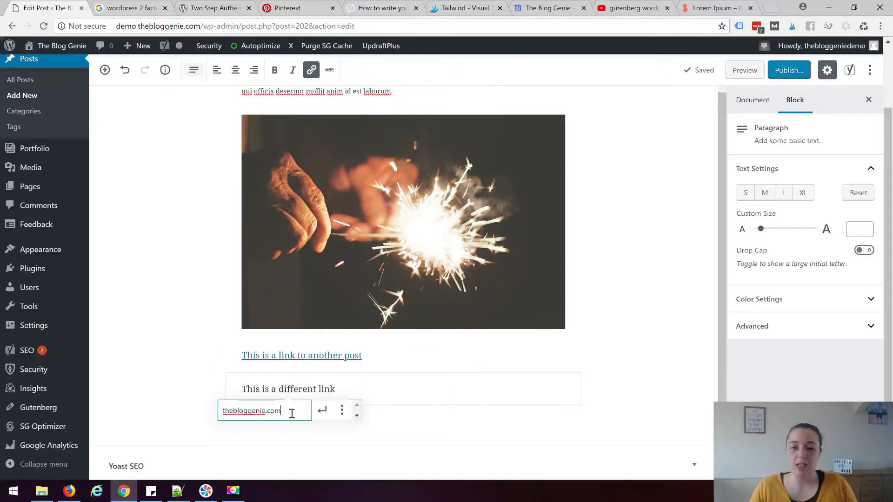
key(Return)
click(648, 384)
click(323, 389)
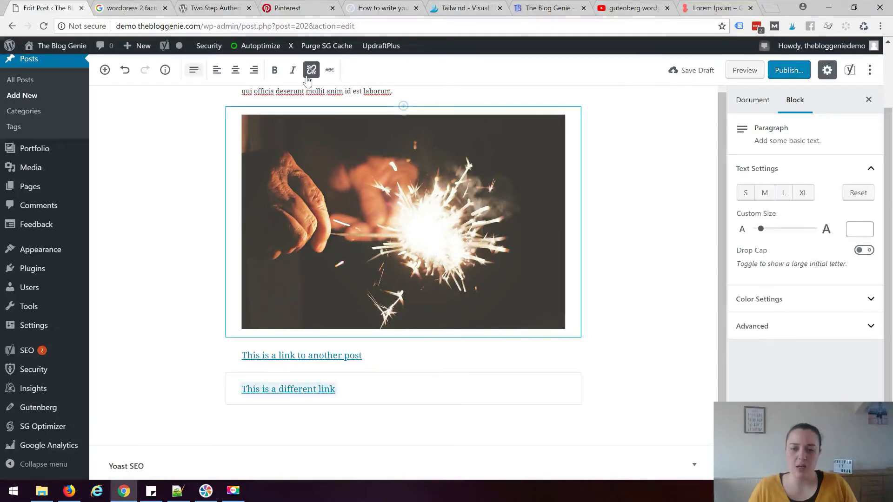
click(310, 74)
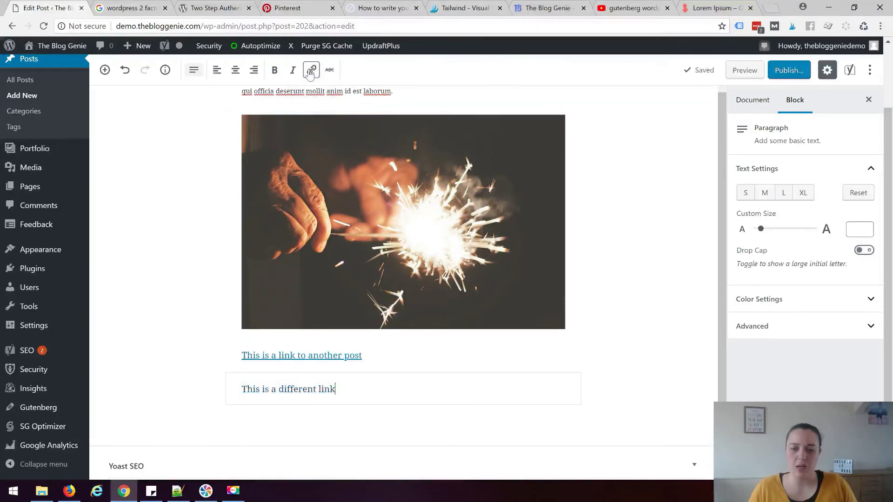
Select the second line, start a link and toggle Open in New Window on then off
drag(353, 390, 241, 390)
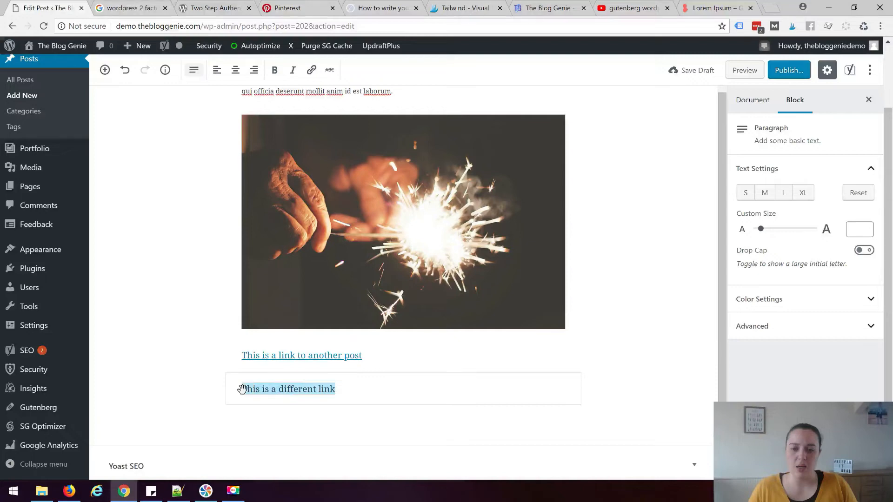
click(312, 70)
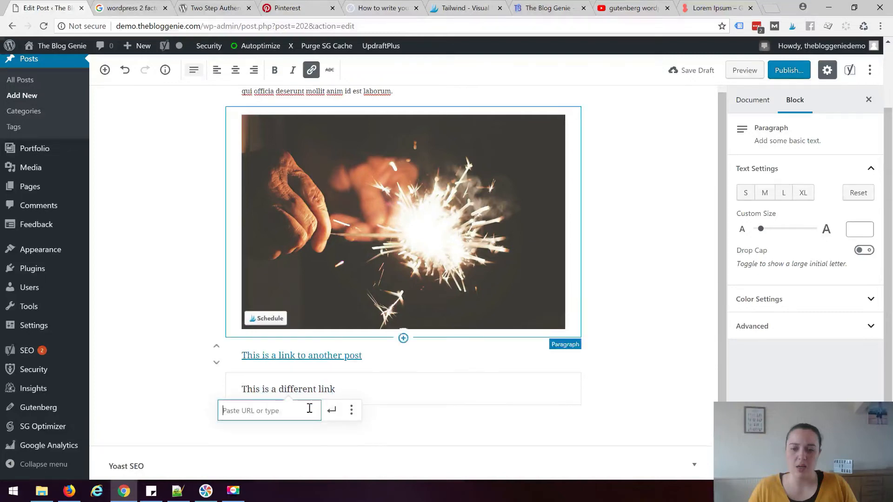
click(351, 410)
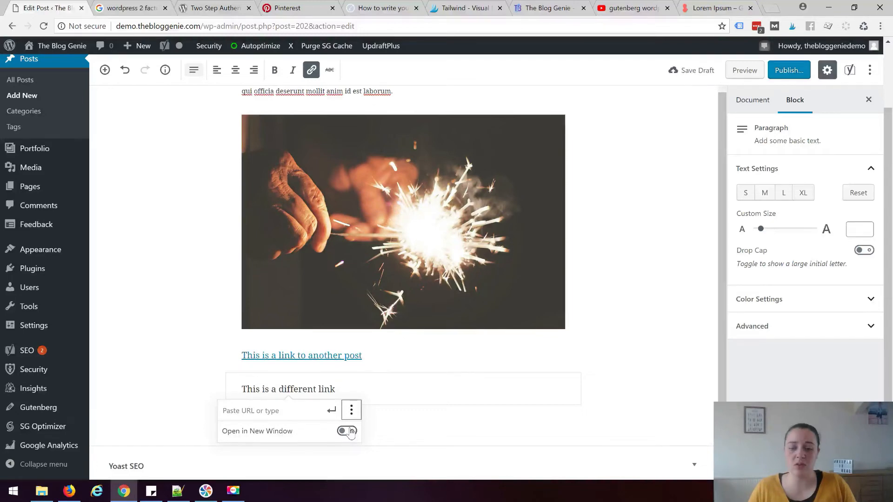
click(352, 433)
click(351, 432)
Paste thebloggenie.com as the link address, confirm it, and deselect the paragraph
click(293, 417)
text(thebloggenie.com)
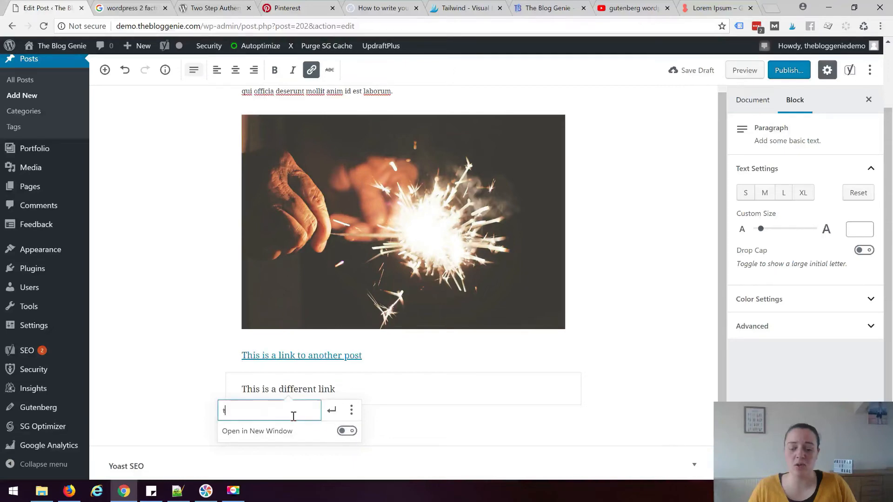
key(Return)
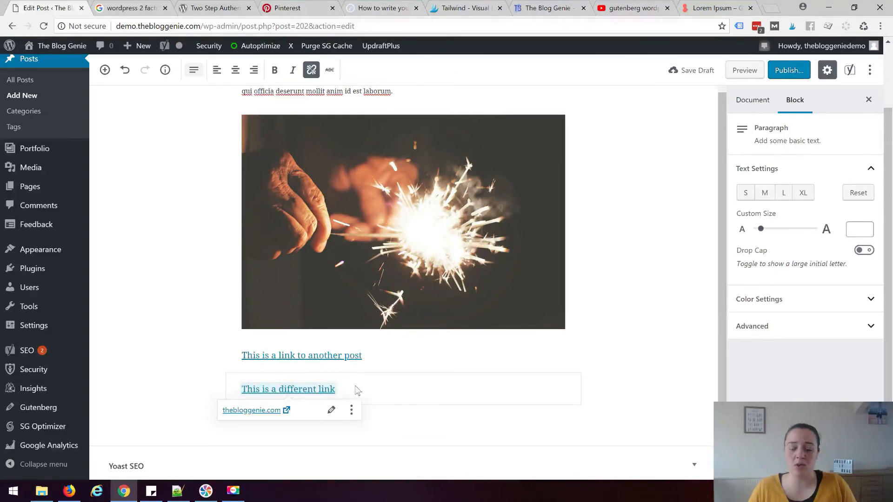
click(331, 410)
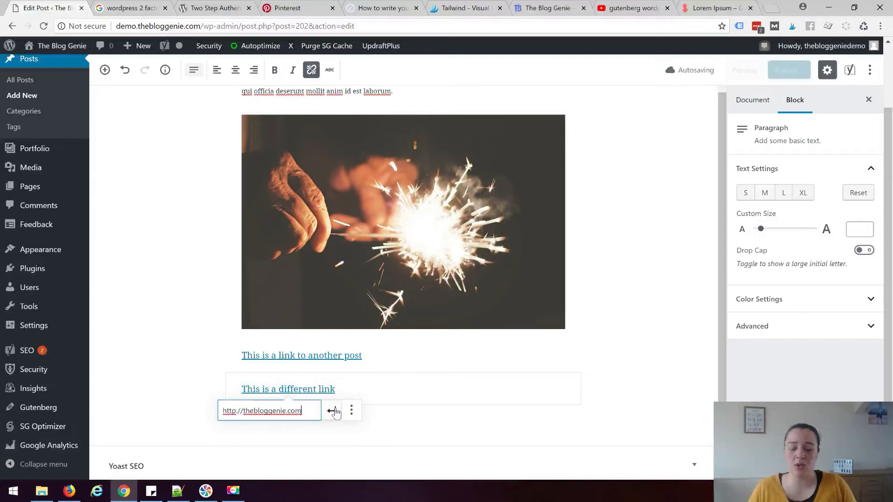
key(Return)
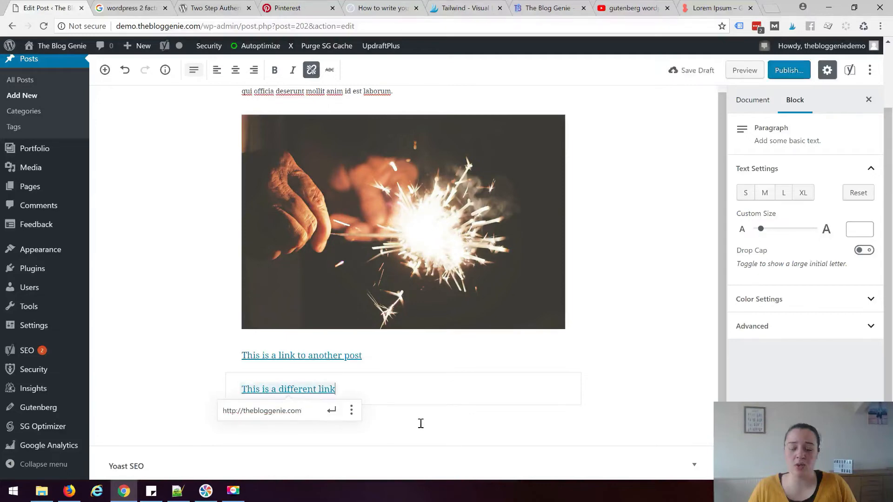
click(664, 347)
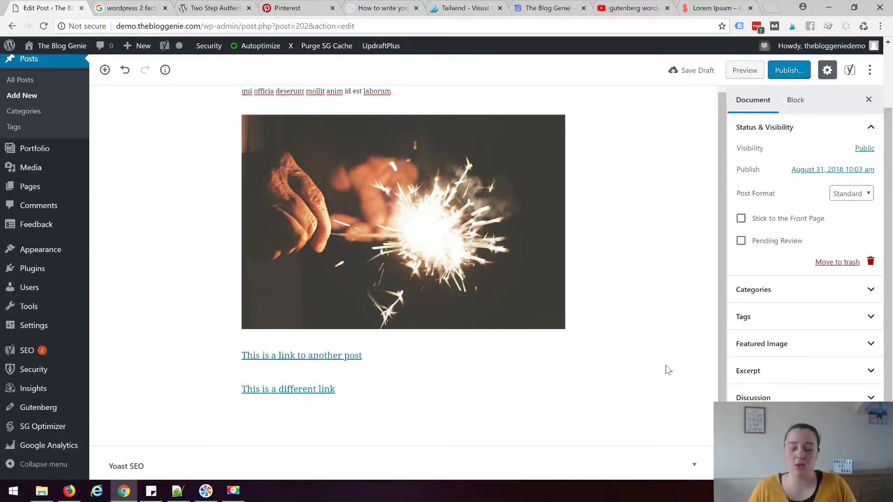
Publish 'This is my gutenberg post title' through the pre-publish panel and select its public address
scroll(668, 370, up, 2)
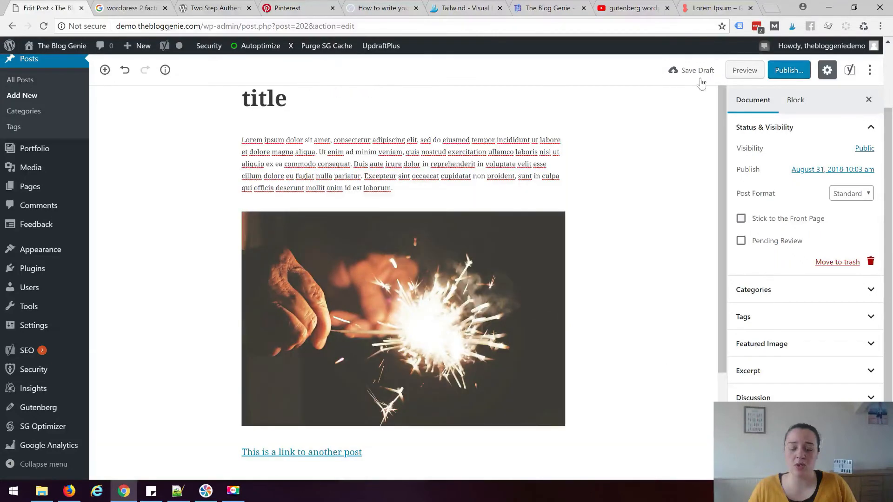
scroll(653, 338, up, 2)
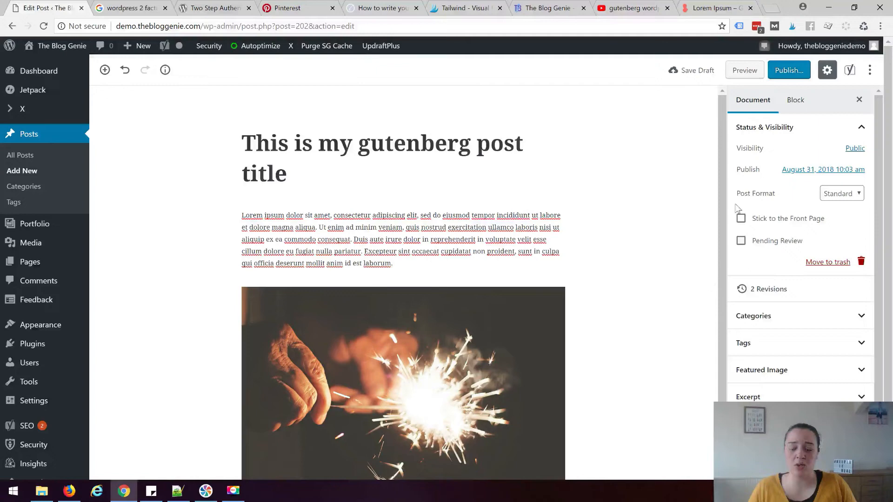
click(789, 70)
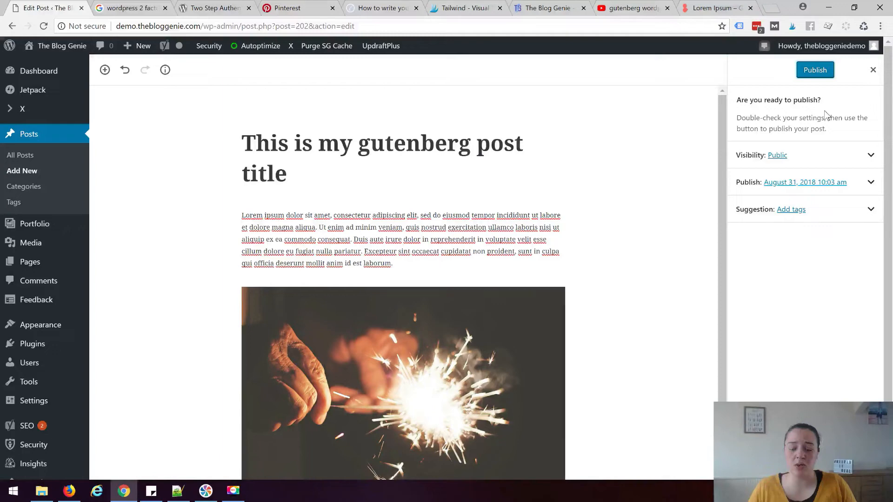
click(814, 71)
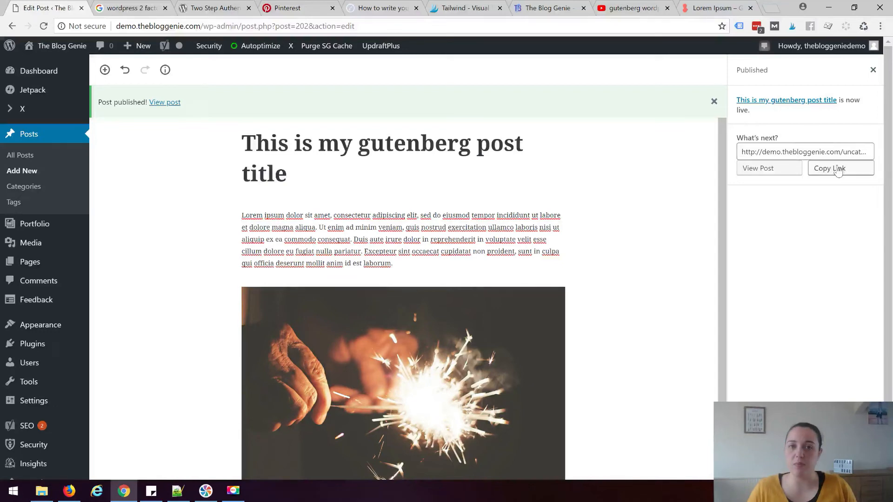
click(740, 154)
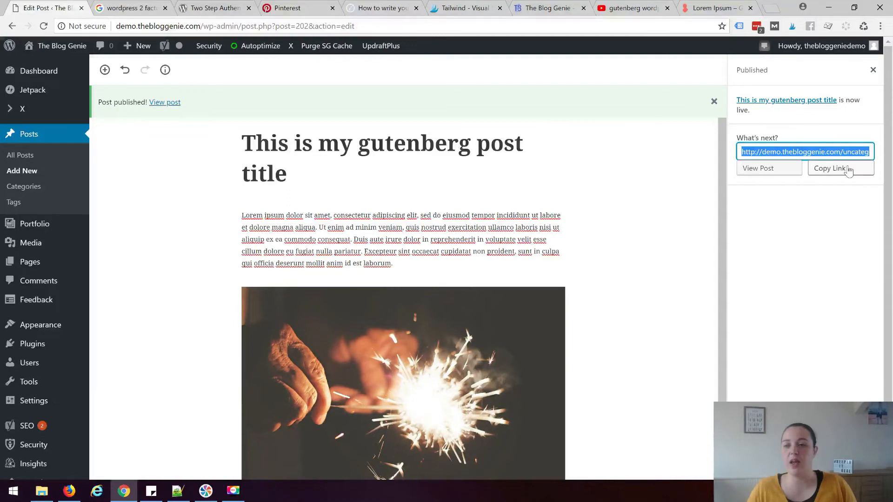
click(847, 222)
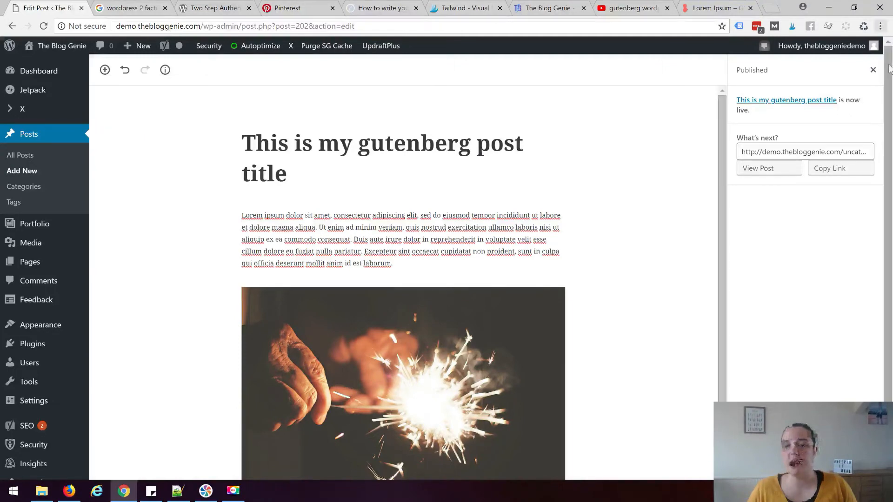
Close the post-published confirmation panel and return to the editor
click(873, 72)
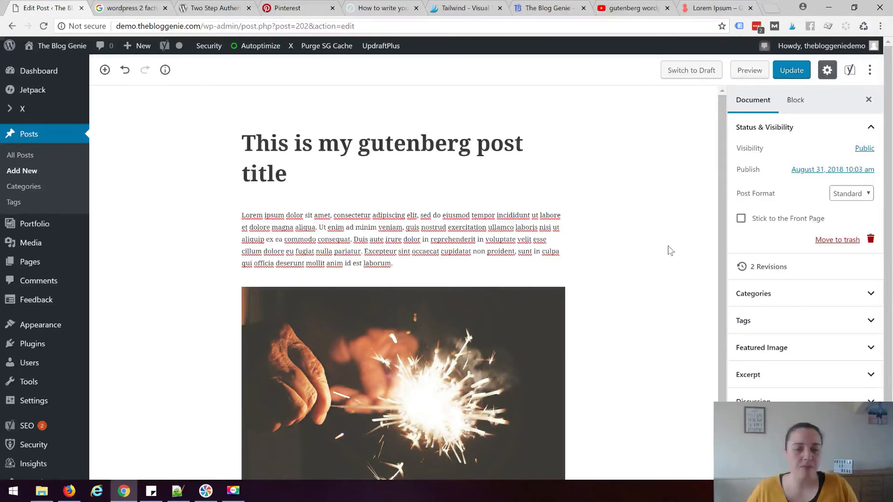
scroll(724, 152, down, 3)
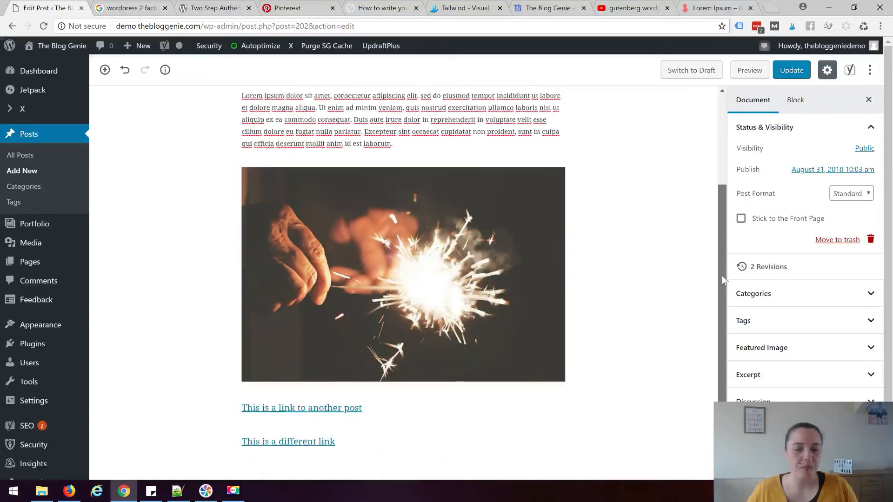
scroll(730, 125, up, 1)
scroll(731, 125, up, 3)
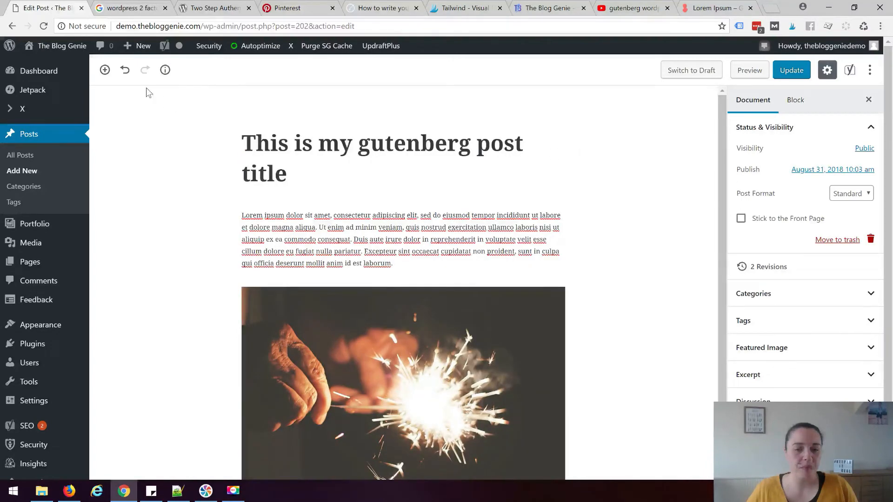
In the block inserter, collapse Most Used, expand Embeds and browse options like YouTube, Twitter, Spotify
click(105, 69)
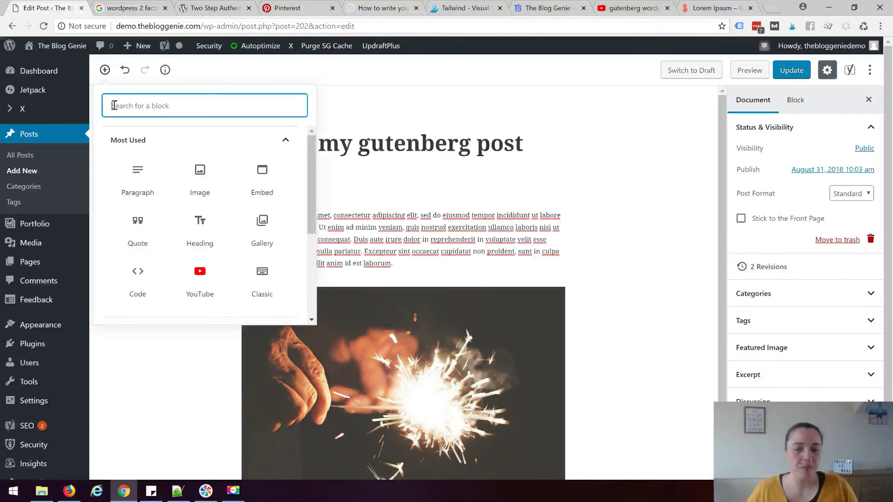
click(127, 141)
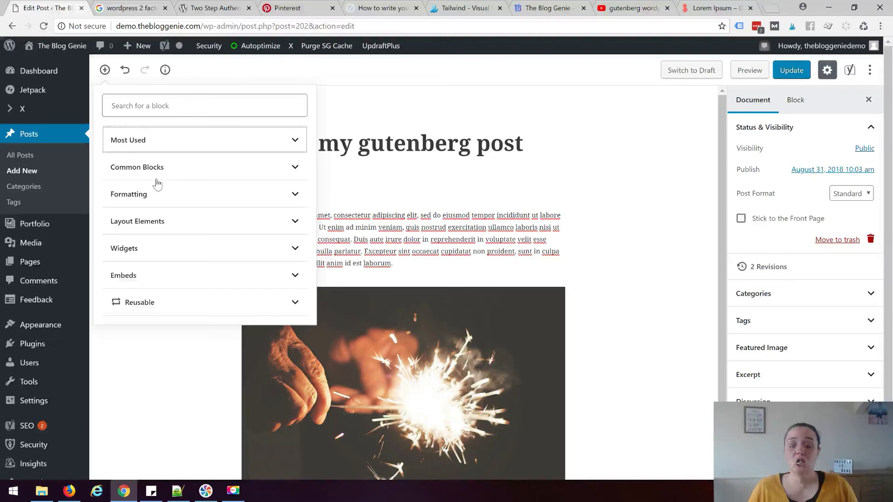
click(296, 277)
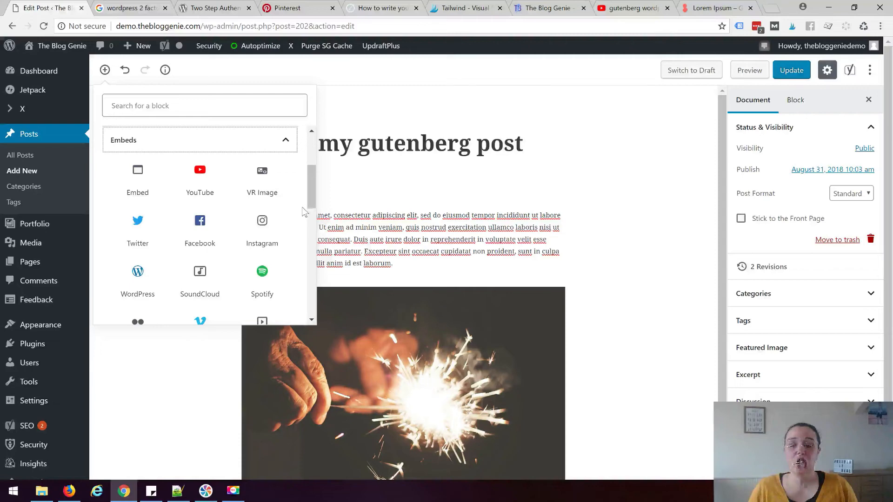
scroll(305, 212, up, 3)
scroll(312, 182, down, 3)
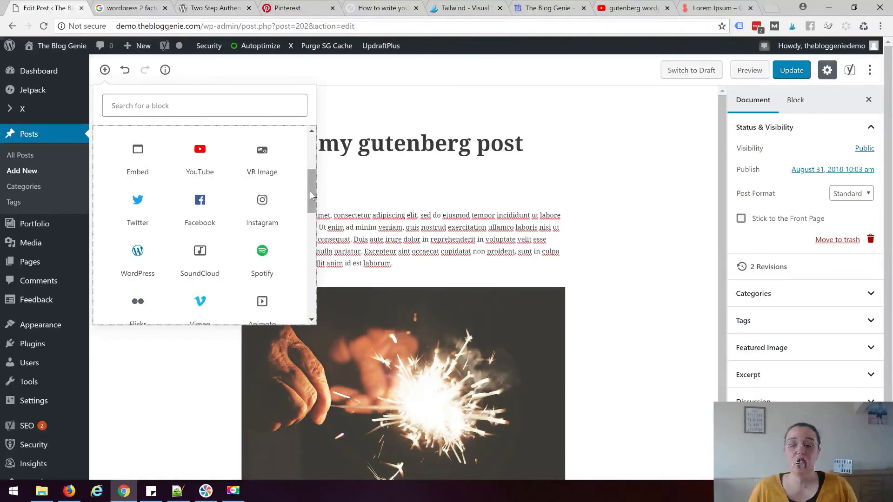
drag(312, 196, 305, 176)
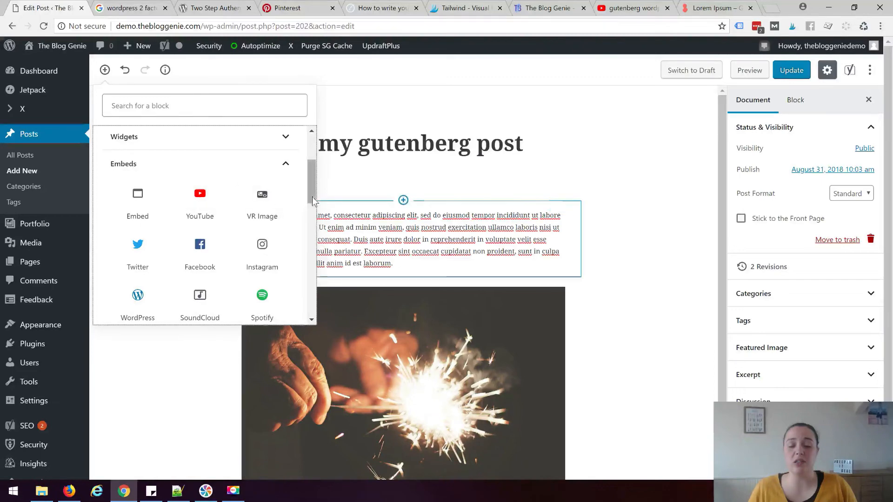
scroll(195, 186, down, 1)
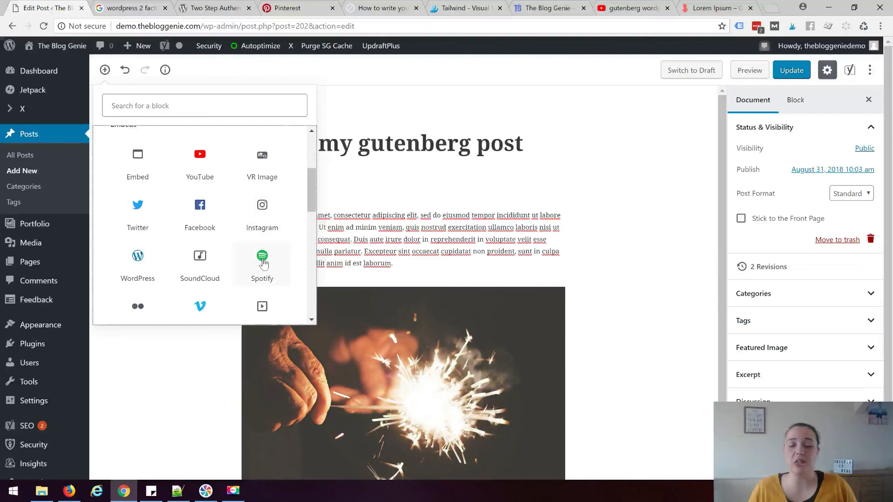
scroll(262, 262, down, 1)
scroll(212, 264, down, 5)
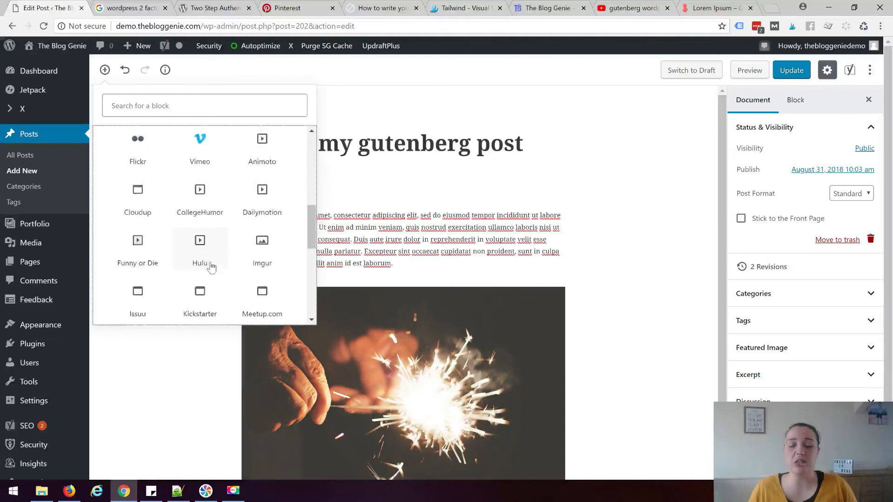
scroll(212, 268, down, 4)
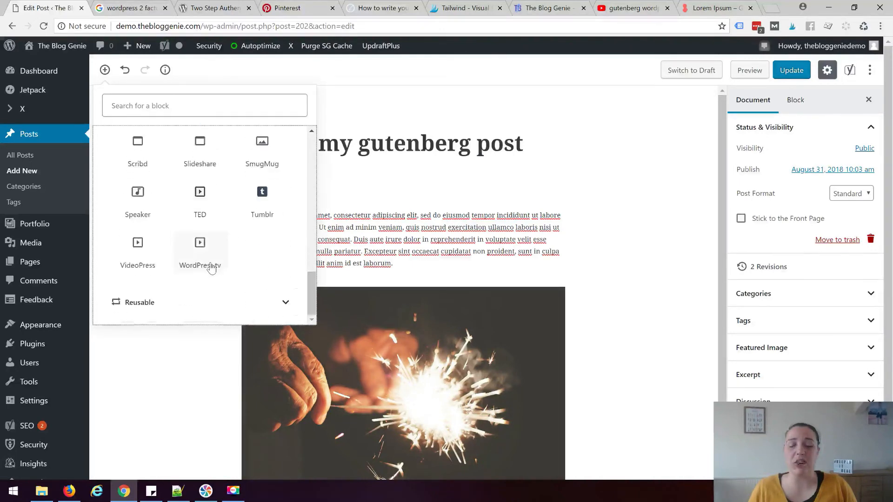
drag(314, 290, 316, 140)
scroll(311, 228, down, 2)
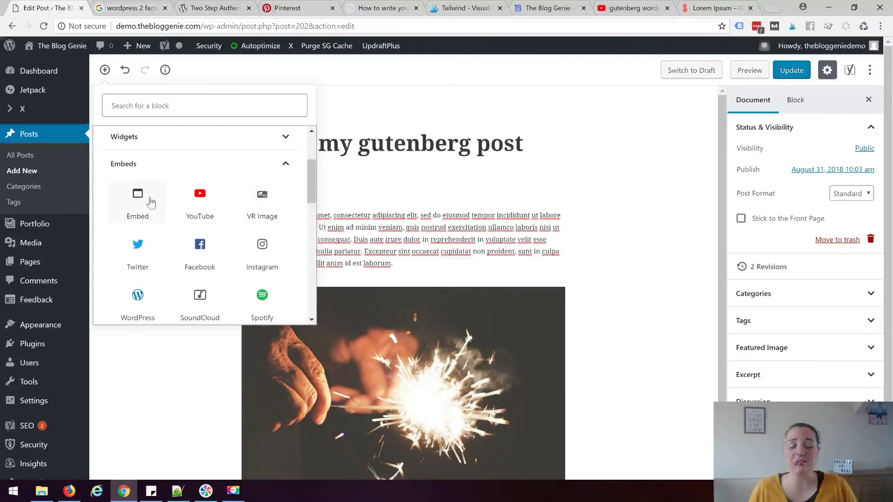
Insert an Embed block below the links and embed the pasted Pinterest board address
click(142, 200)
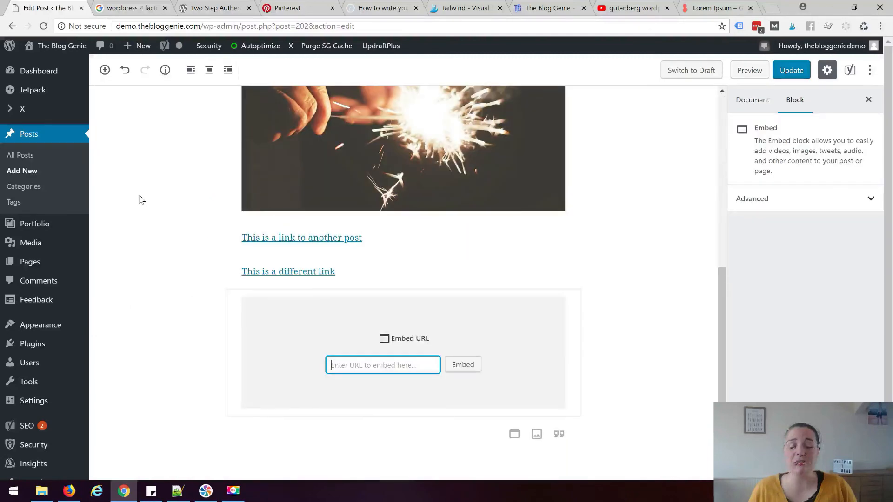
click(633, 351)
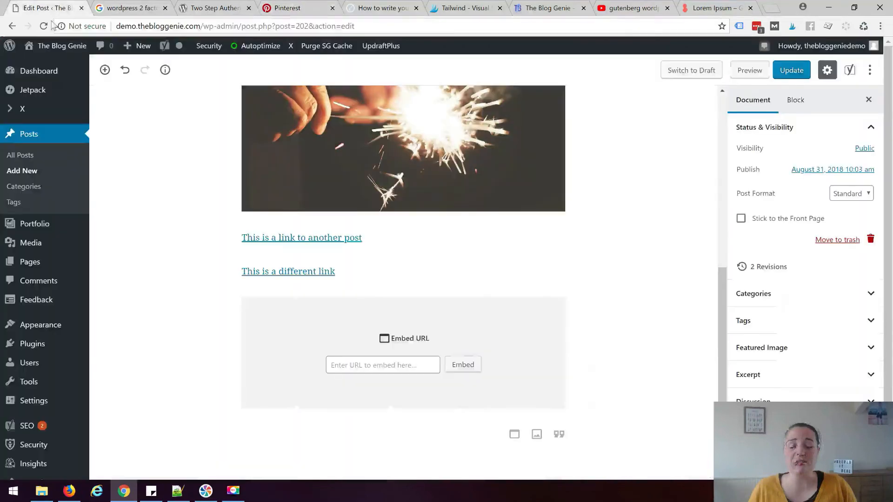
right_click(366, 366)
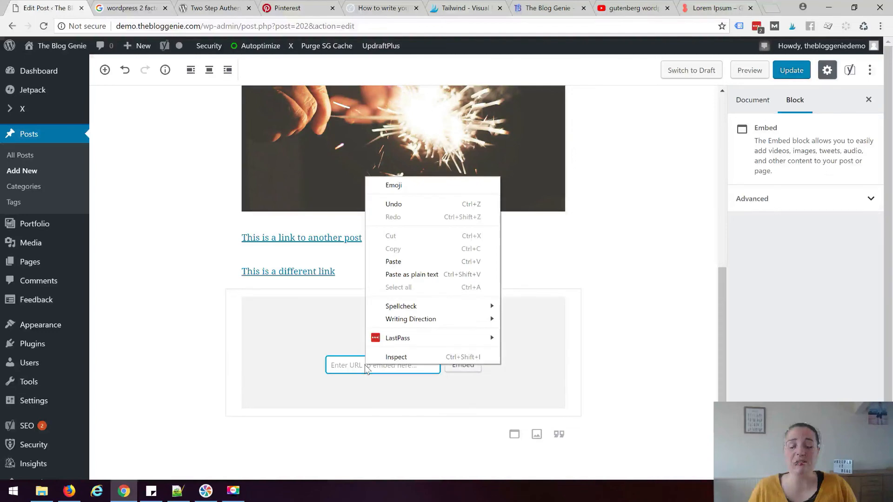
click(385, 258)
click(473, 365)
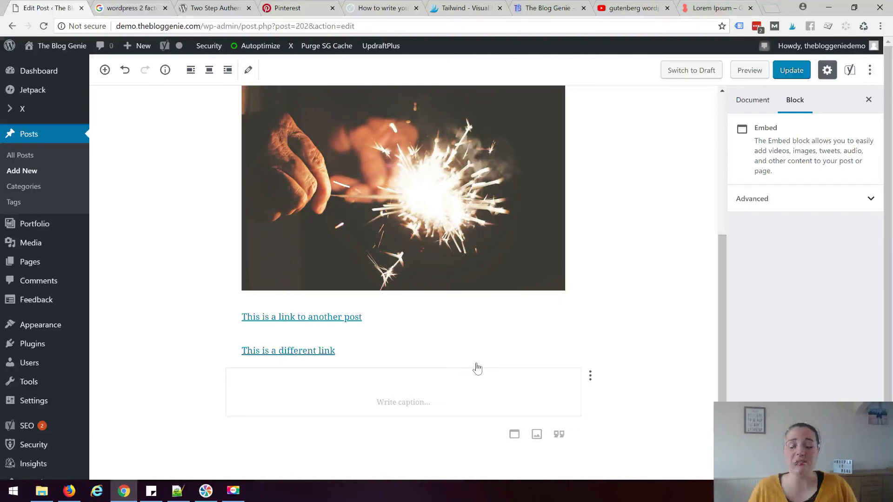
Preview the post to check the Pinterest board, then return to the editor
click(750, 71)
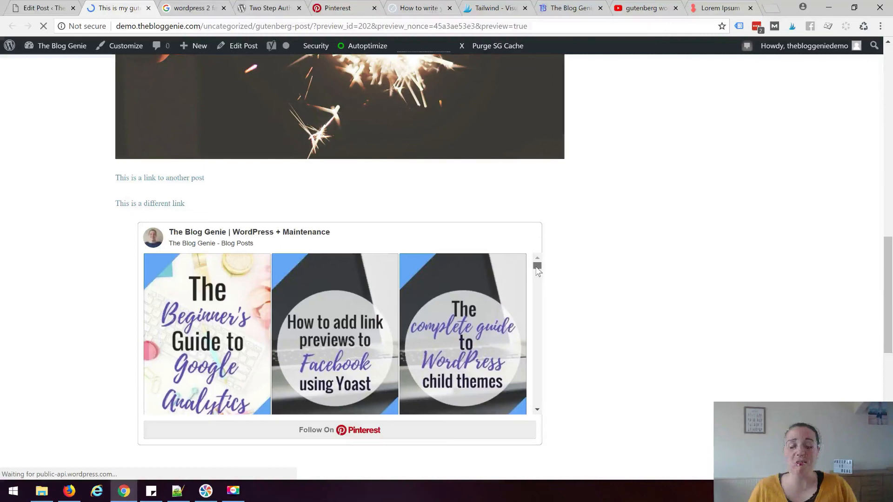
key(ctrl+w)
click(104, 69)
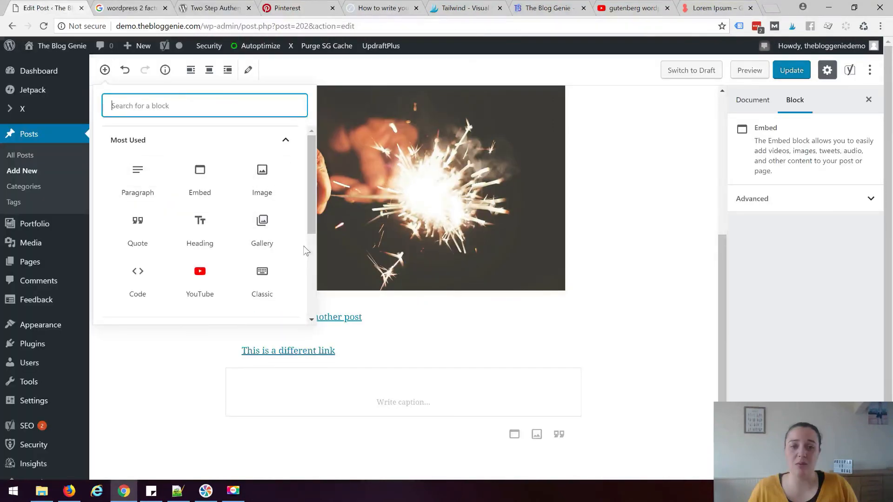
scroll(305, 249, down, 1)
Browse the block inserter categories and add an empty Custom HTML block below the two links
scroll(285, 285, down, 2)
click(285, 283)
scroll(285, 285, down, 3)
scroll(284, 285, down, 5)
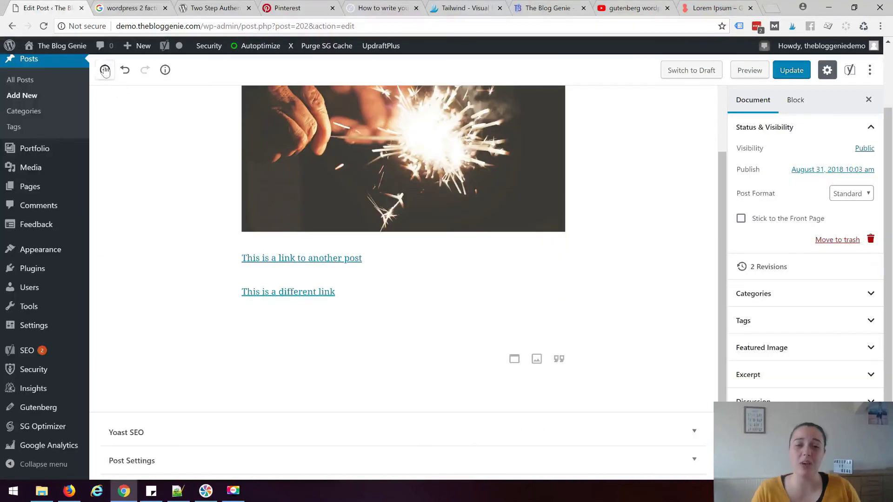
click(105, 70)
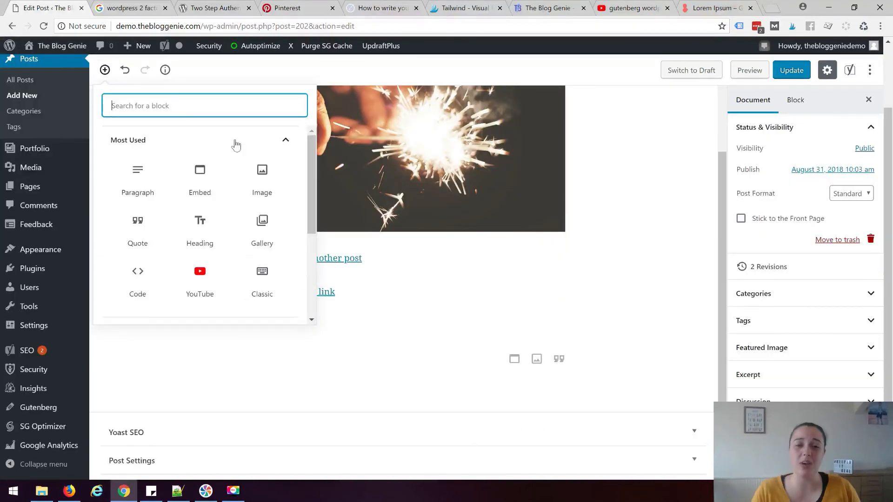
scroll(265, 189, down, 5)
click(264, 188)
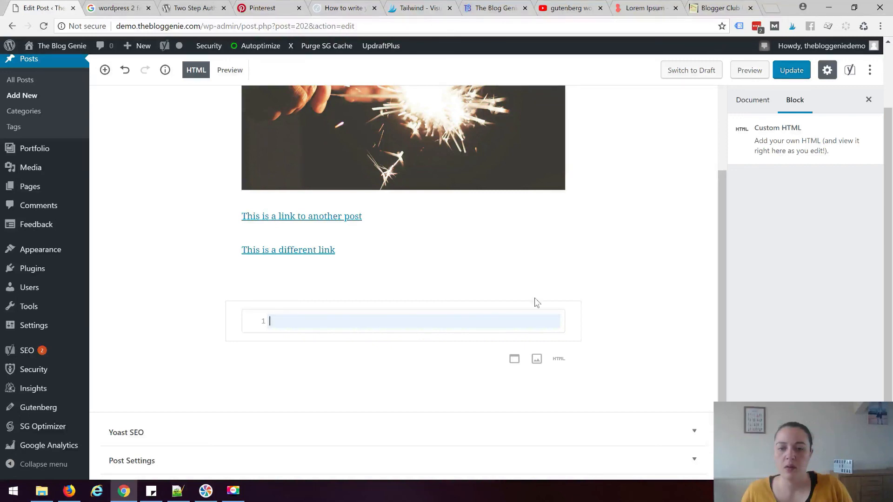
Paste the BloggerClubUK badge code into the HTML box and preview it as the #BLOGGERCLUBUK image
right_click(382, 323)
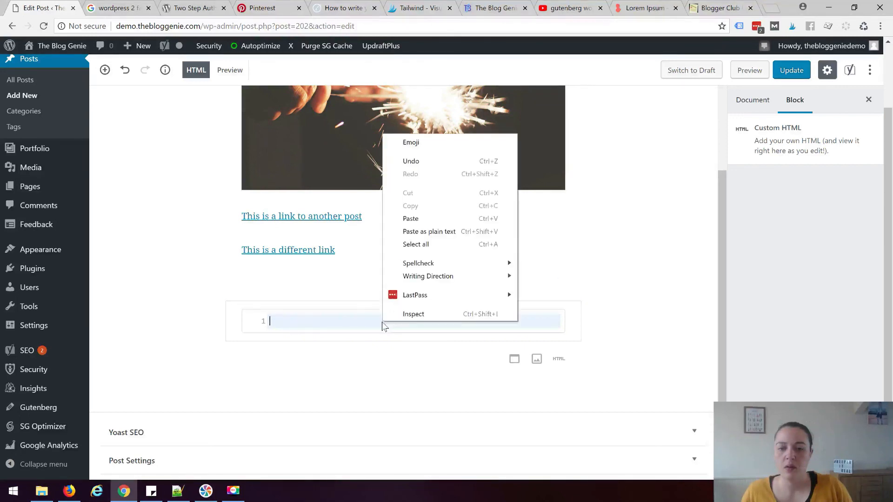
click(398, 219)
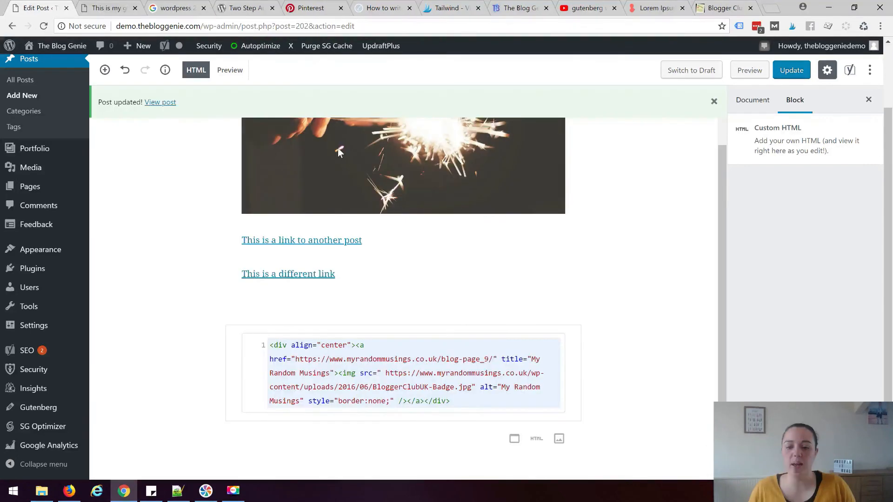
click(230, 71)
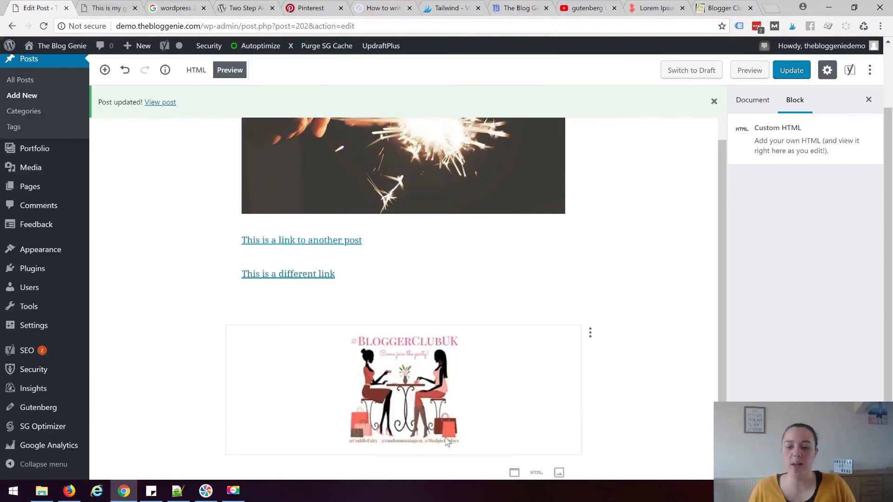
scroll(668, 260, down, 1)
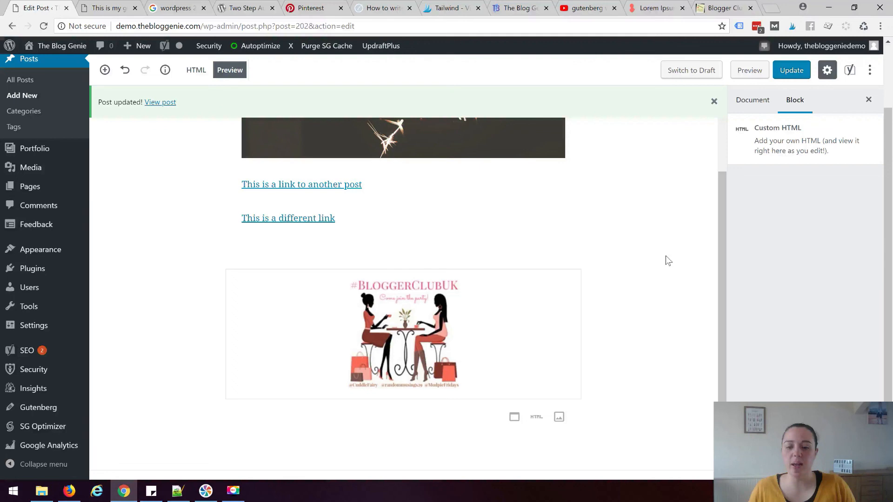